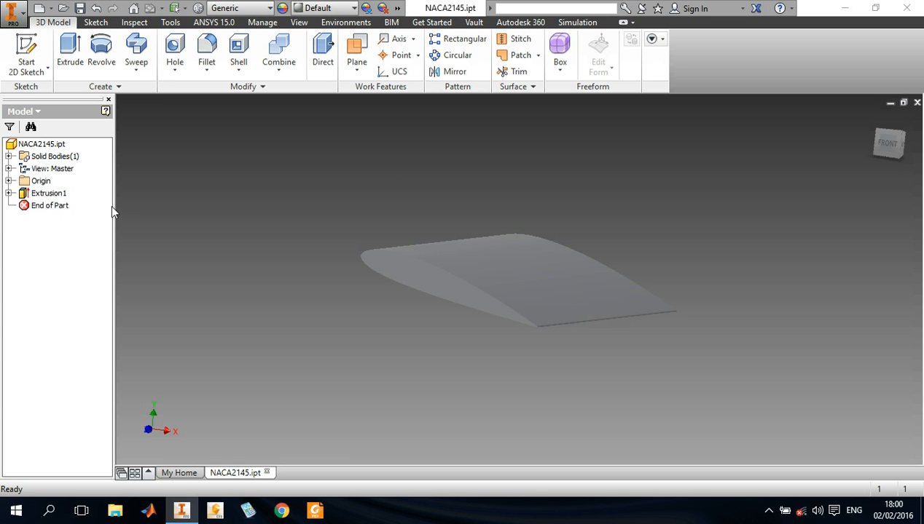
# Step: Launch the active airfoil part in Simulation CFD as a new design study named NACA2145 with Design 1 and Scenario 1
pyautogui.click(557, 21)
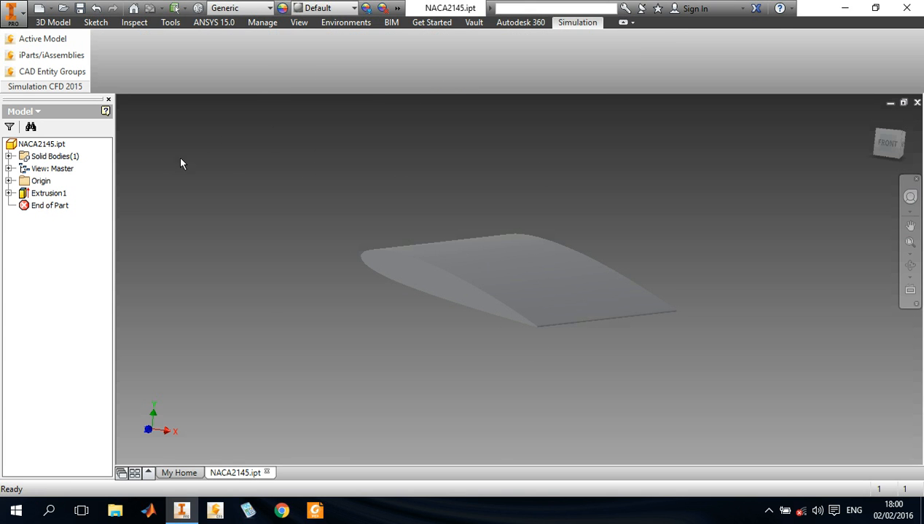
pyautogui.click(42, 40)
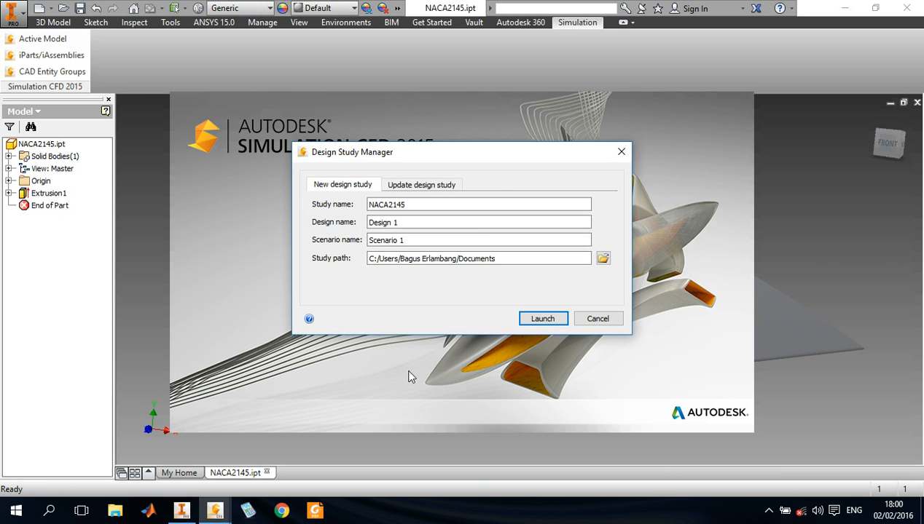
pyautogui.click(544, 318)
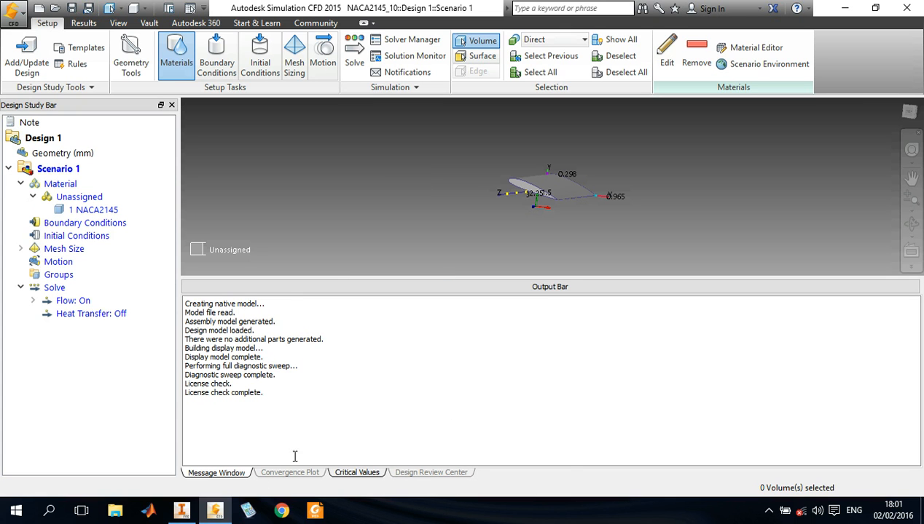
pyautogui.scroll(3, 535, 204)
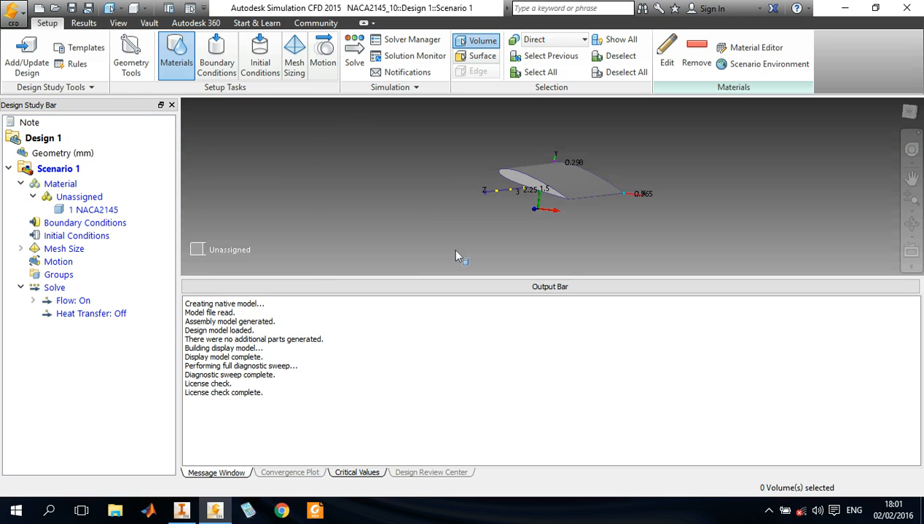
# Step: Create an external volume enclosing the airfoil, about 1.95 mm in X, 1.26 mm in Y and 6.89 mm in Z
pyautogui.click(132, 53)
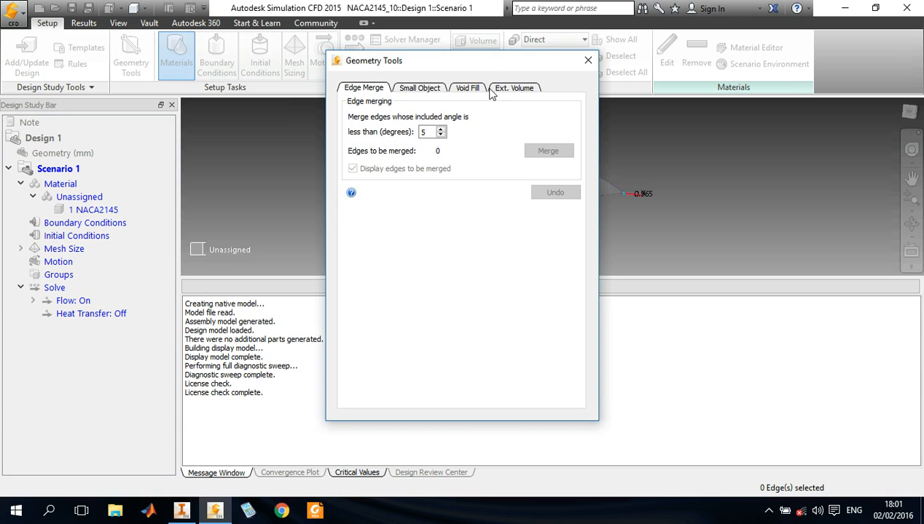
pyautogui.moveTo(512, 67); pyautogui.dragTo(331, 60)
pyautogui.click(348, 83)
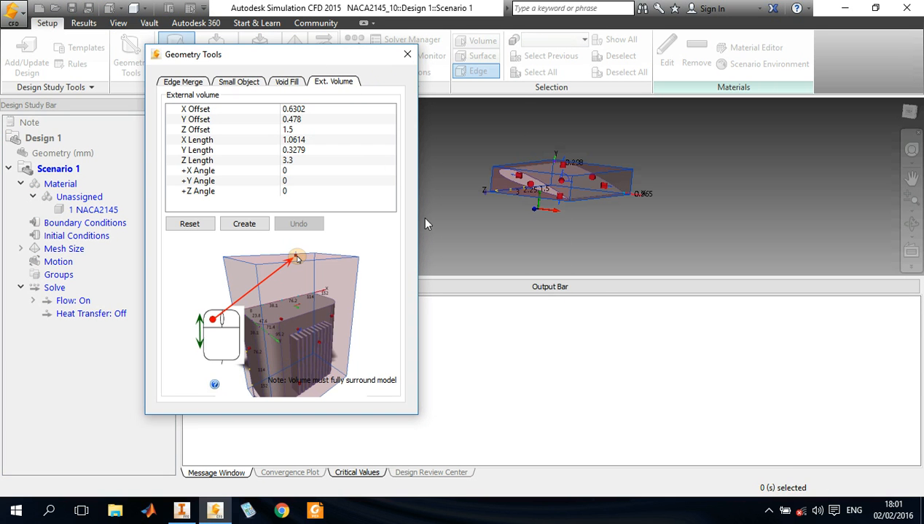
pyautogui.click(610, 189)
pyautogui.moveTo(606, 187); pyautogui.dragTo(629, 190)
pyautogui.moveTo(514, 177); pyautogui.dragTo(475, 171)
pyautogui.moveTo(556, 167); pyautogui.dragTo(555, 133)
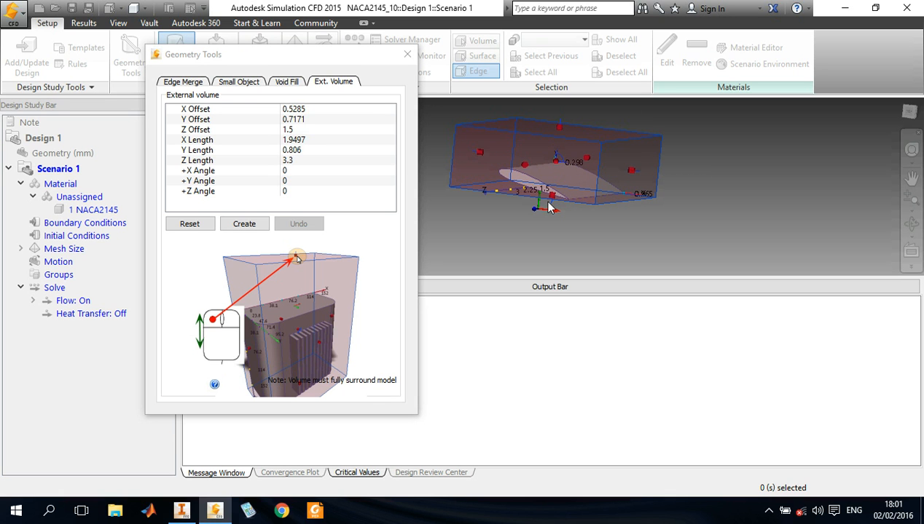
pyautogui.moveTo(552, 199); pyautogui.dragTo(548, 230)
pyautogui.moveTo(523, 186); pyautogui.dragTo(494, 186)
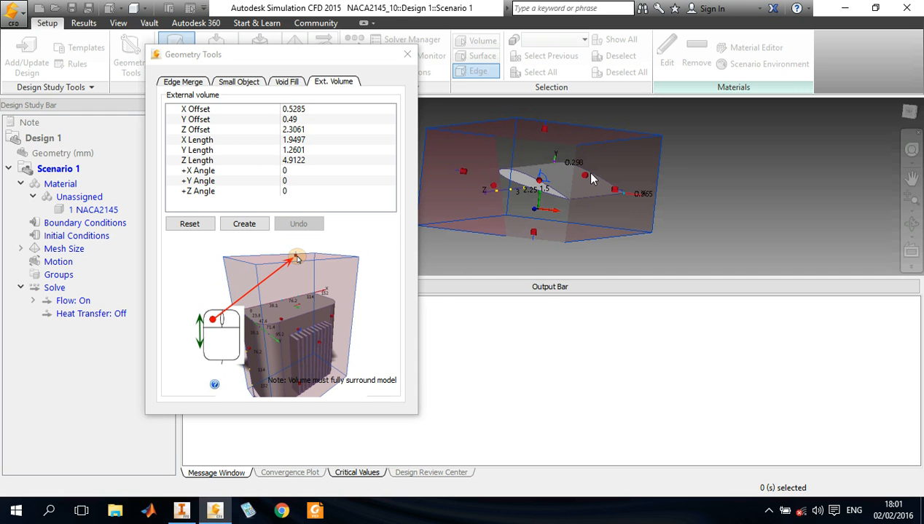
pyautogui.moveTo(587, 180); pyautogui.dragTo(577, 187)
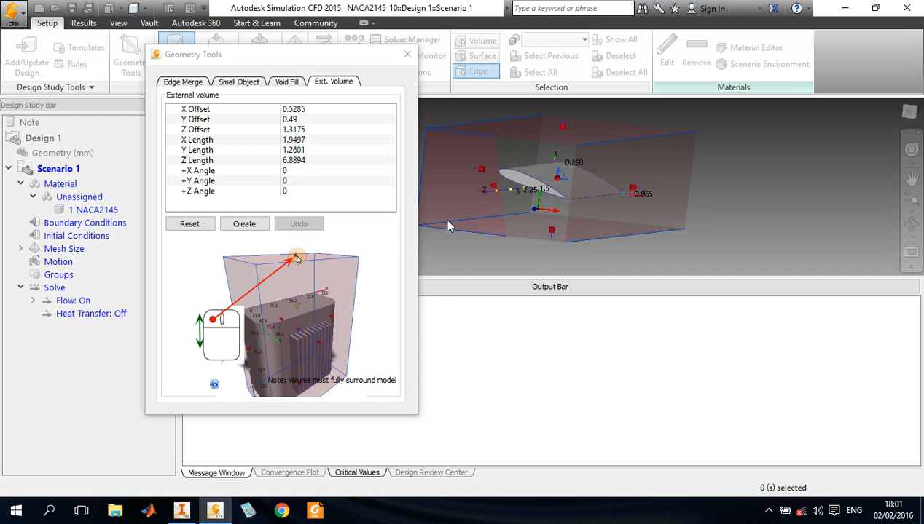
pyautogui.click(248, 228)
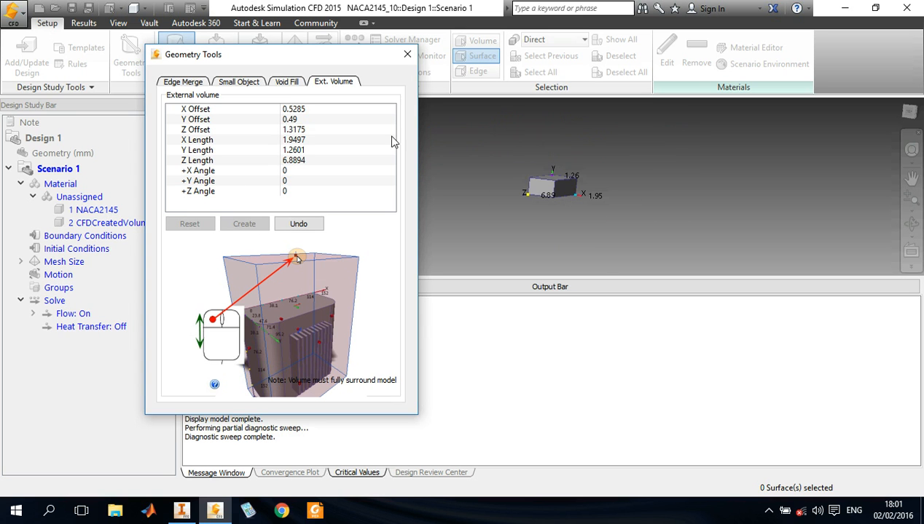
pyautogui.click(407, 54)
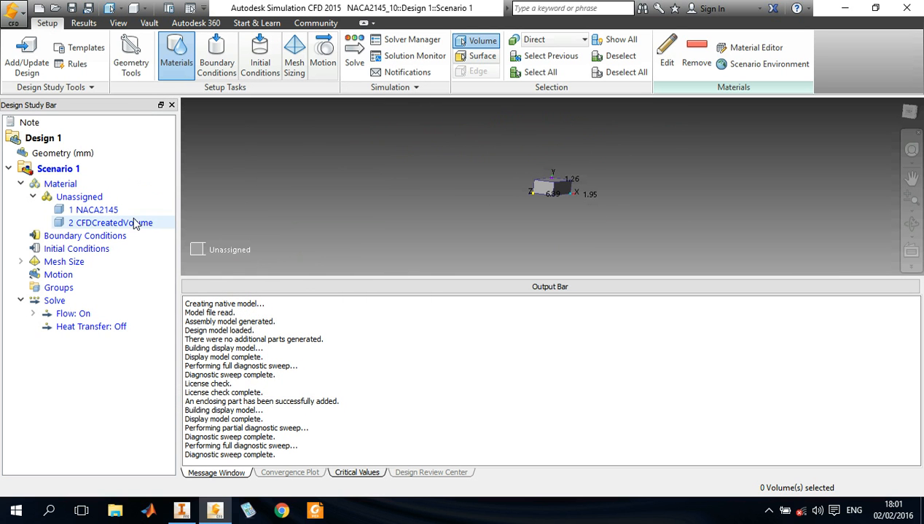
# Step: Display the external volume CFDCreatedVolume as transparent and orient the model so the airfoil inside can be seen
pyautogui.scroll(3, 560, 172)
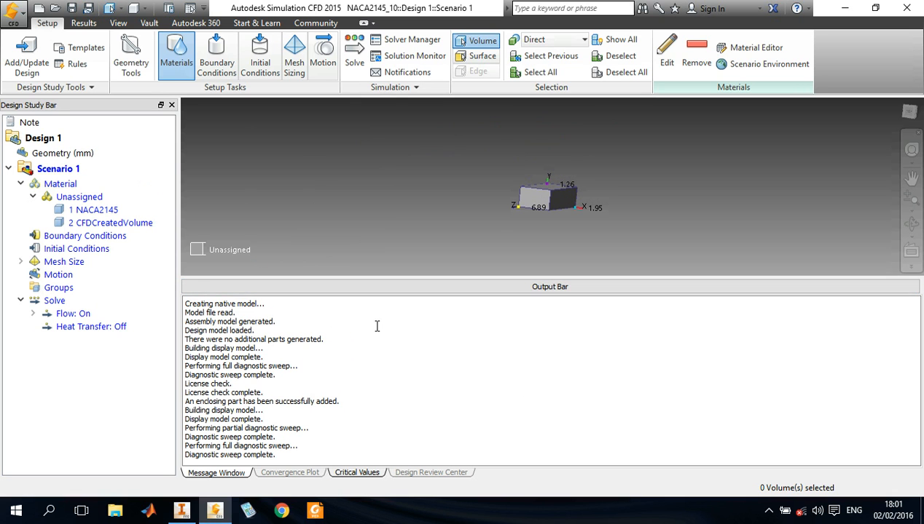
pyautogui.click(82, 210)
pyautogui.click(97, 225)
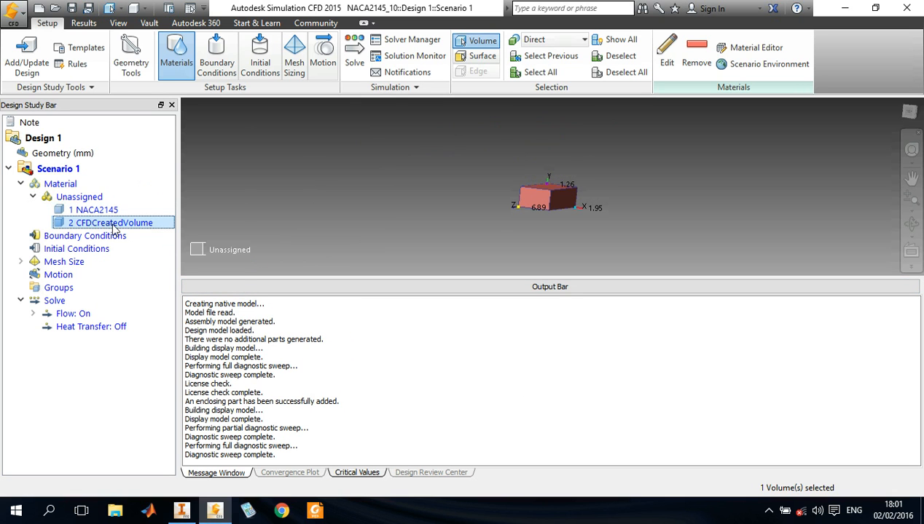
pyautogui.rightClick(113, 225)
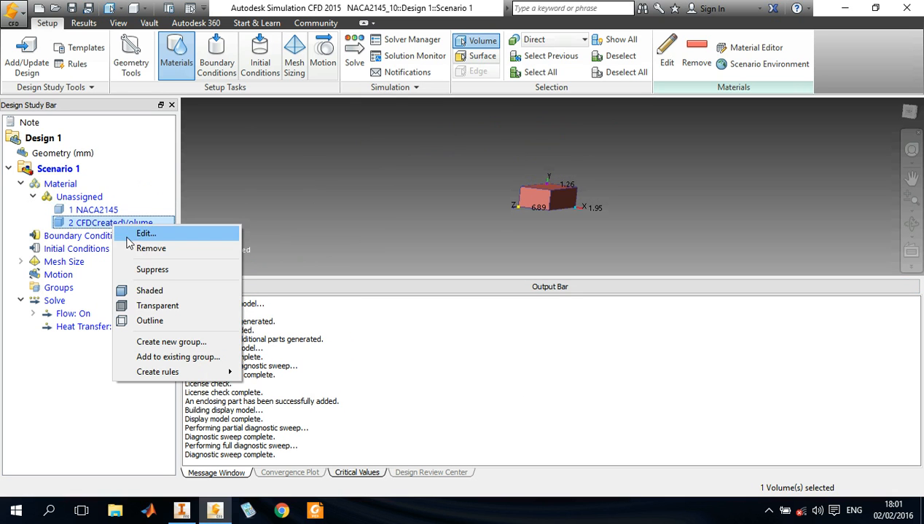
pyautogui.click(191, 307)
pyautogui.click(910, 224)
pyautogui.moveTo(542, 191)
pyautogui.mouseDown()
pyautogui.moveTo(551, 199)
pyautogui.moveTo(537, 207)
pyautogui.moveTo(535, 196)
pyautogui.mouseUp()
# Step: Assign the solid material Aluminum to the NACA2145 airfoil volume
pyautogui.click(93, 211)
pyautogui.click(96, 224)
pyautogui.click(113, 211)
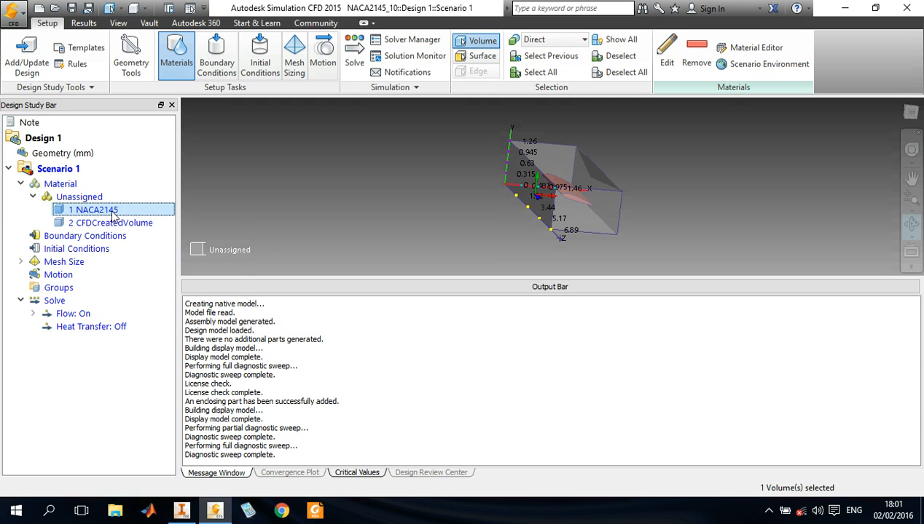
pyautogui.rightClick(112, 210)
pyautogui.click(149, 220)
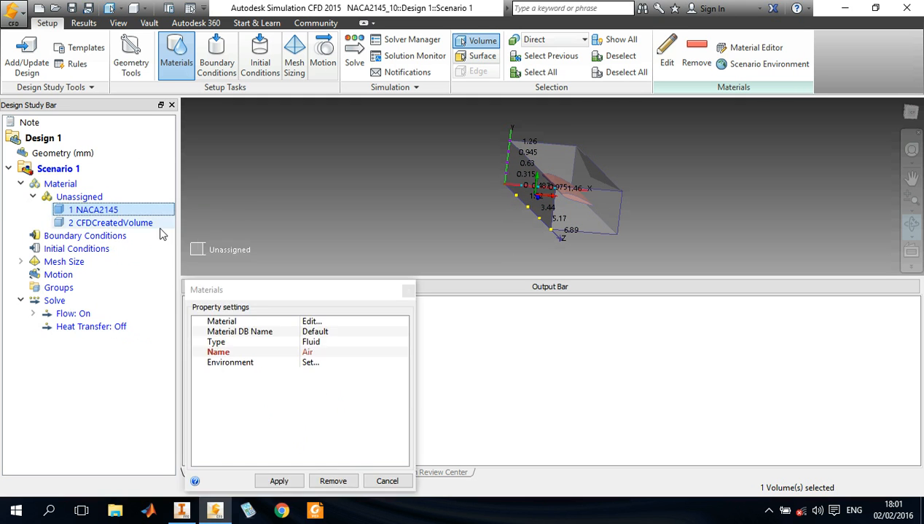
pyautogui.moveTo(285, 291); pyautogui.dragTo(285, 136)
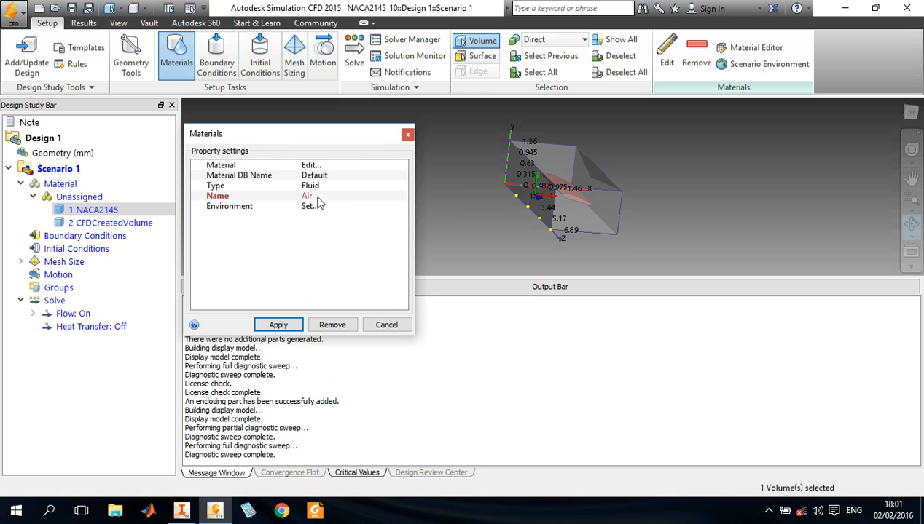
pyautogui.click(313, 186)
pyautogui.click(315, 207)
pyautogui.click(315, 197)
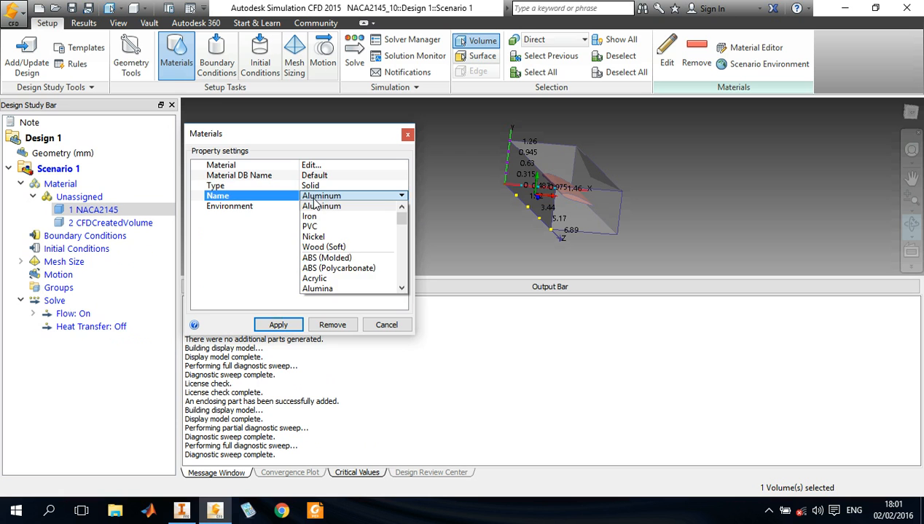
pyautogui.click(315, 208)
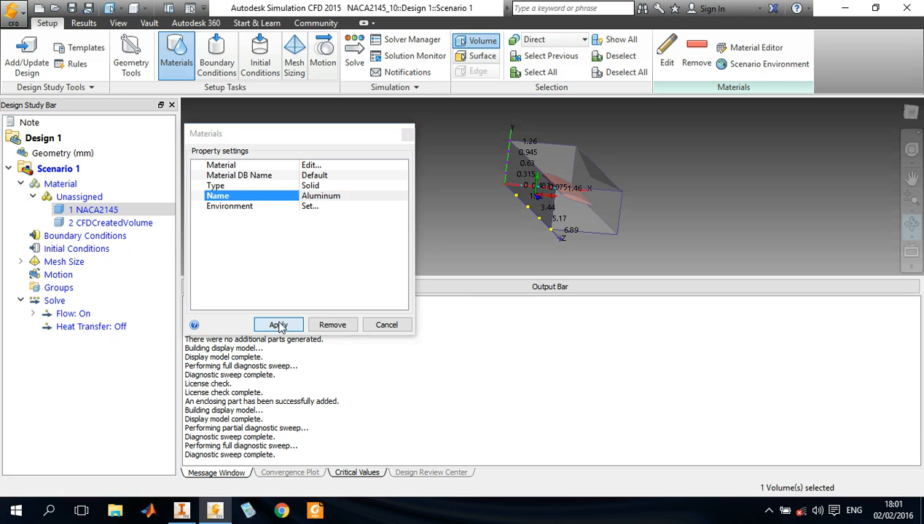
pyautogui.click(276, 325)
# Step: Assign the fluid material Air to CFDCreatedVolume and switch the setup task to boundary conditions
pyautogui.click(98, 236)
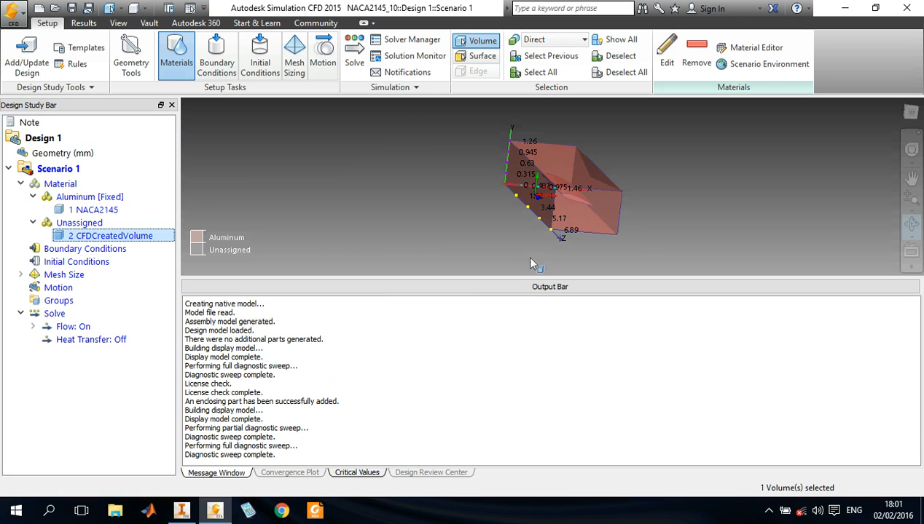
pyautogui.rightClick(129, 237)
pyautogui.click(146, 244)
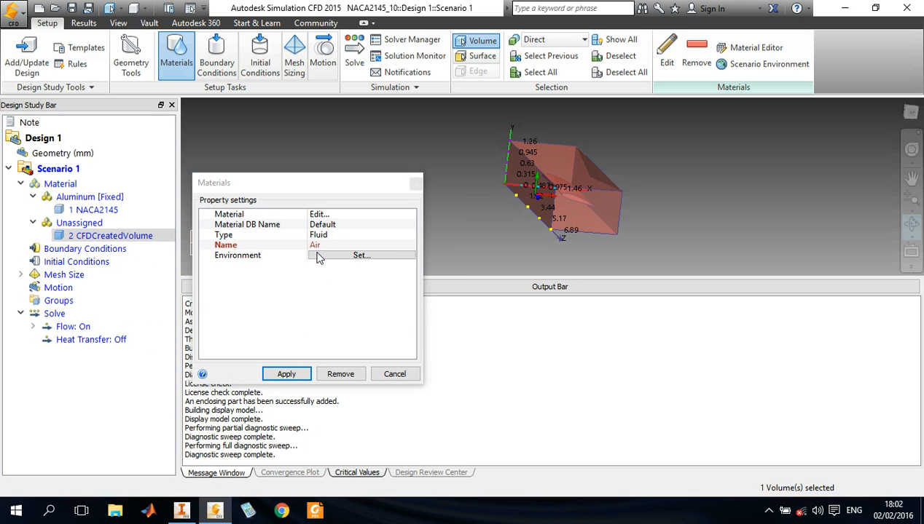
pyautogui.click(318, 256)
pyautogui.click(535, 332)
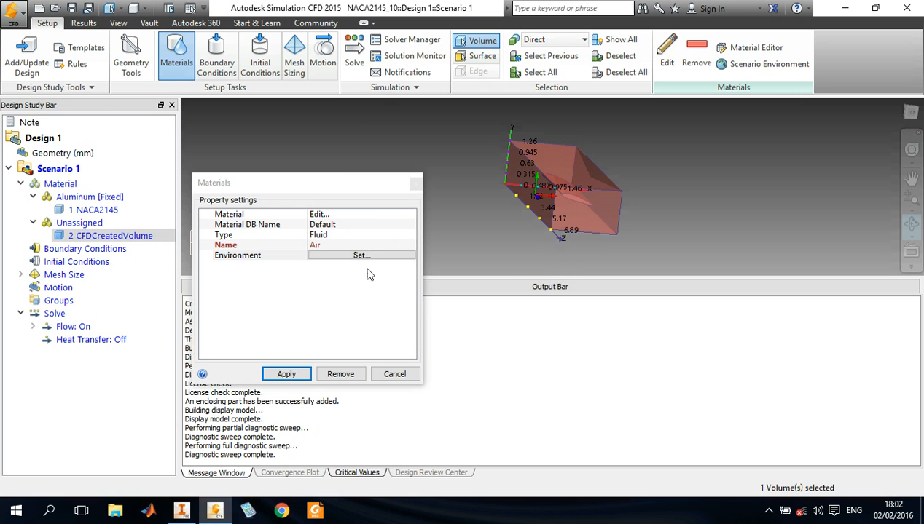
pyautogui.click(324, 245)
pyautogui.click(324, 246)
pyautogui.click(328, 255)
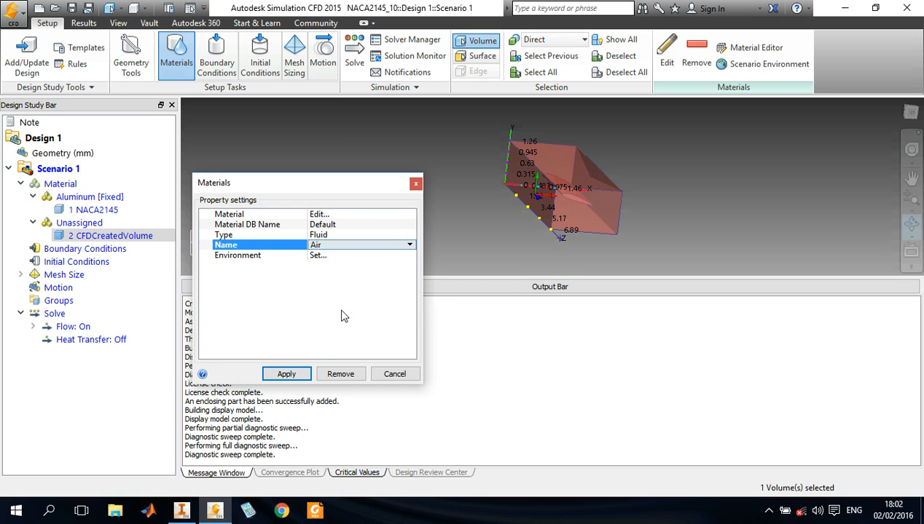
pyautogui.click(289, 374)
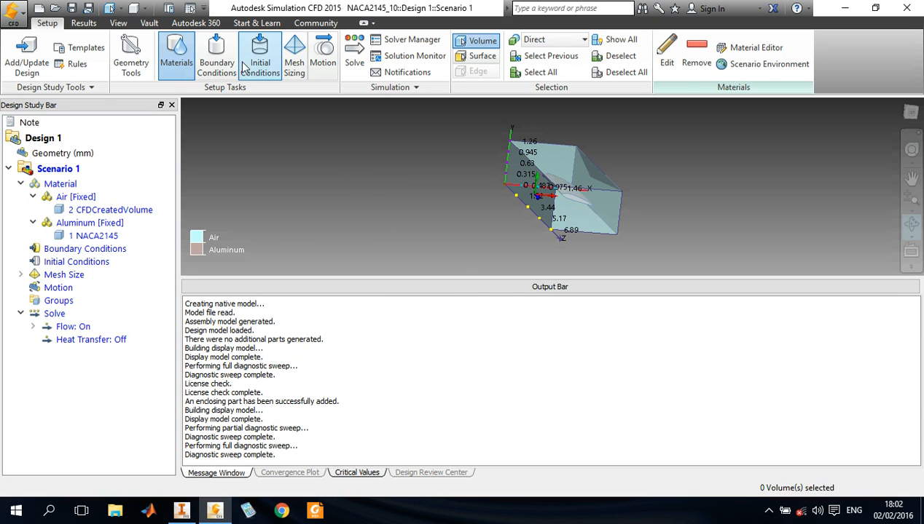
pyautogui.click(217, 58)
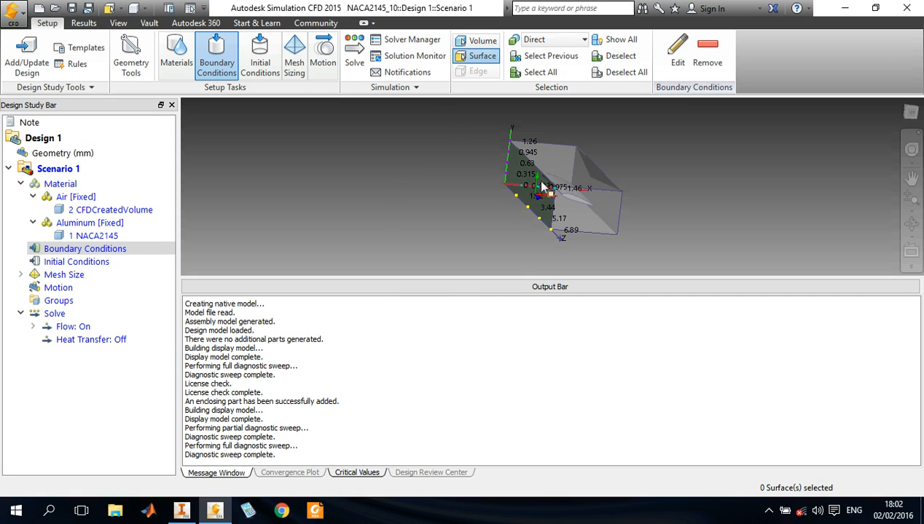
pyautogui.scroll(2, 541, 187)
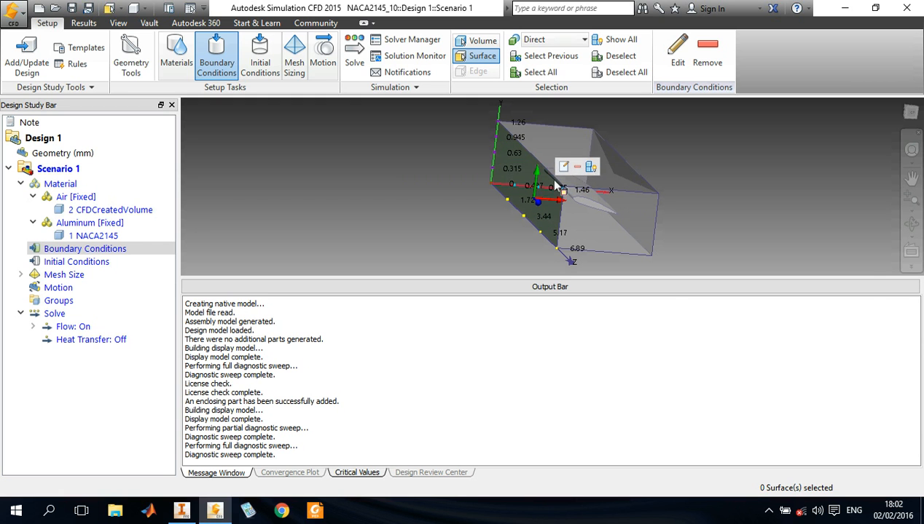
pyautogui.click(564, 167)
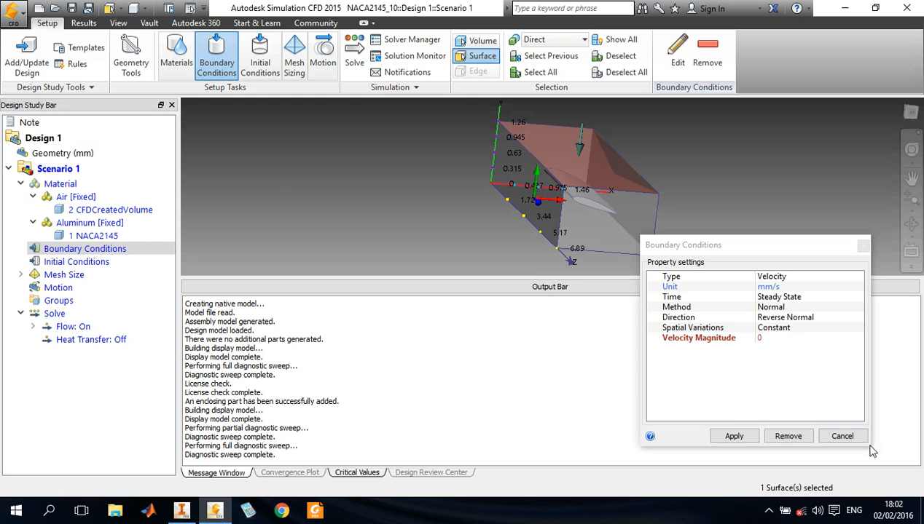
pyautogui.click(841, 437)
# Step: Apply a normal velocity boundary condition of 500 km/h to the external volume's side face at the start of the X axis
pyautogui.click(534, 196)
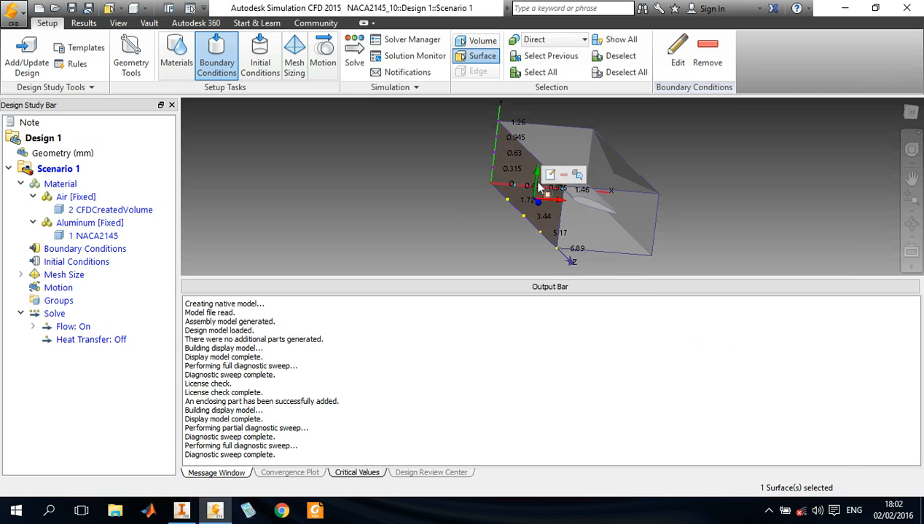
pyautogui.click(550, 175)
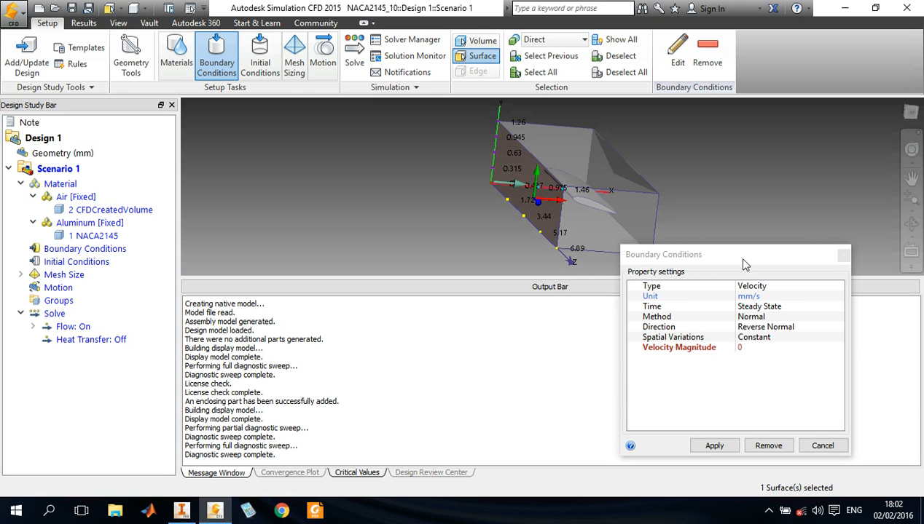
pyautogui.click(770, 287)
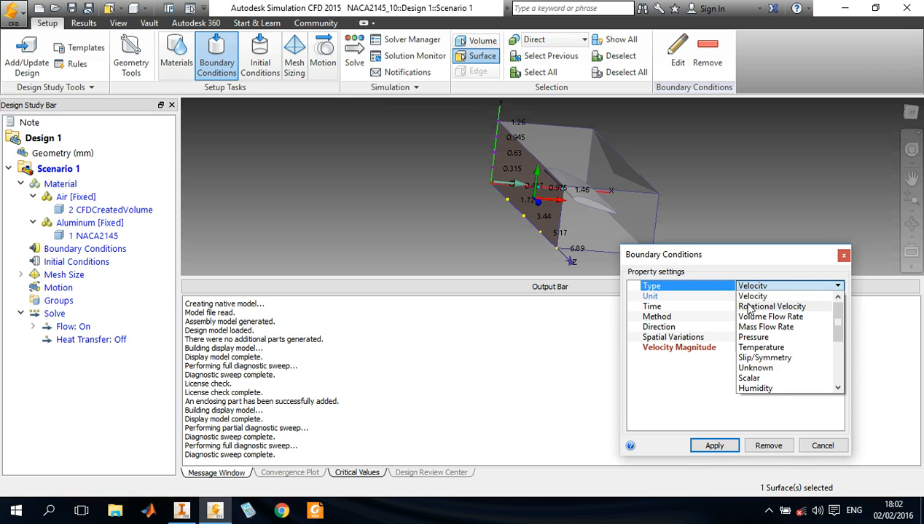
pyautogui.click(757, 307)
pyautogui.click(763, 291)
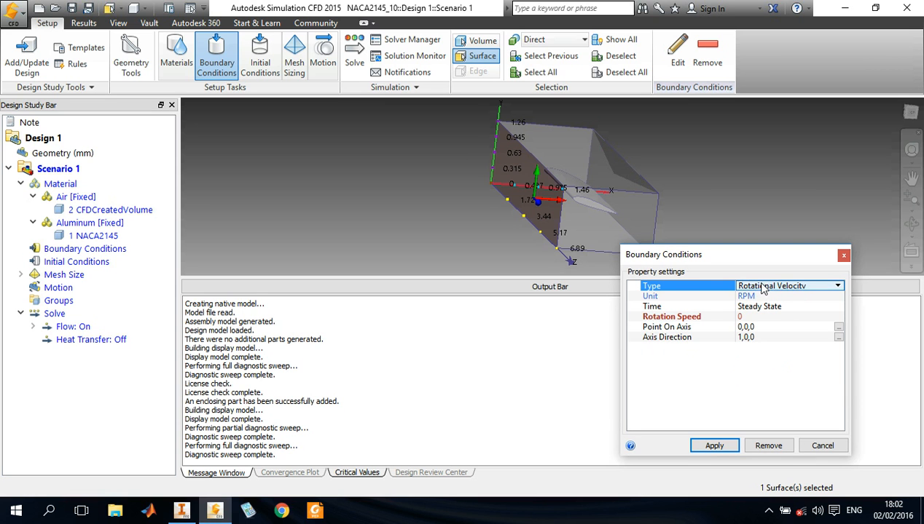
pyautogui.click(836, 288)
pyautogui.click(778, 304)
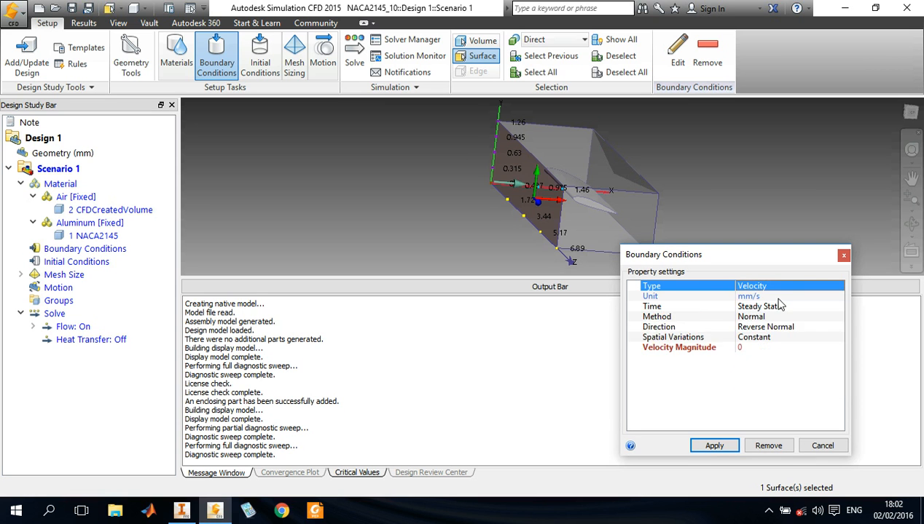
pyautogui.click(761, 296)
pyautogui.click(761, 313)
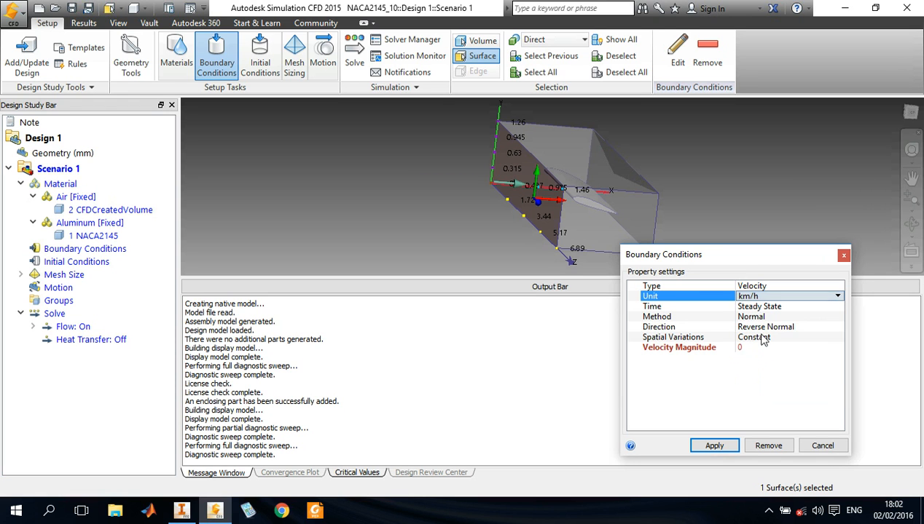
pyautogui.click(748, 354)
pyautogui.click(779, 359)
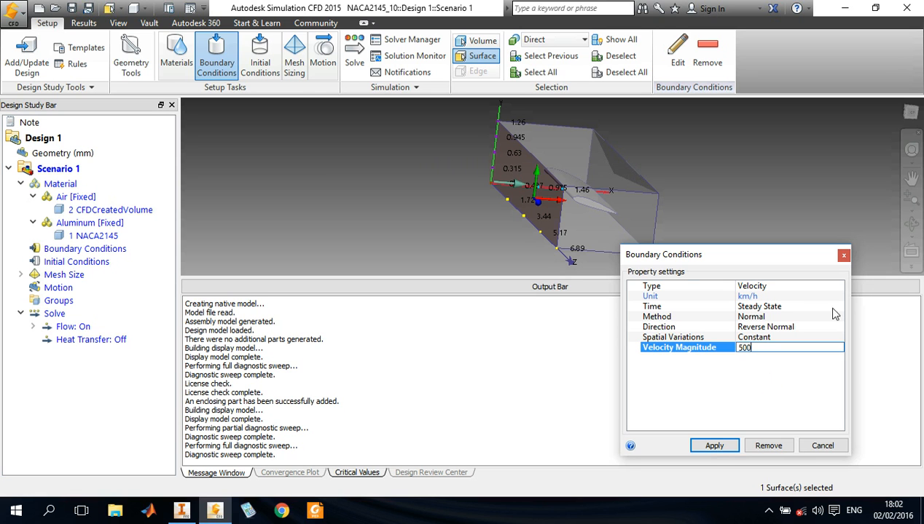
pyautogui.click(713, 445)
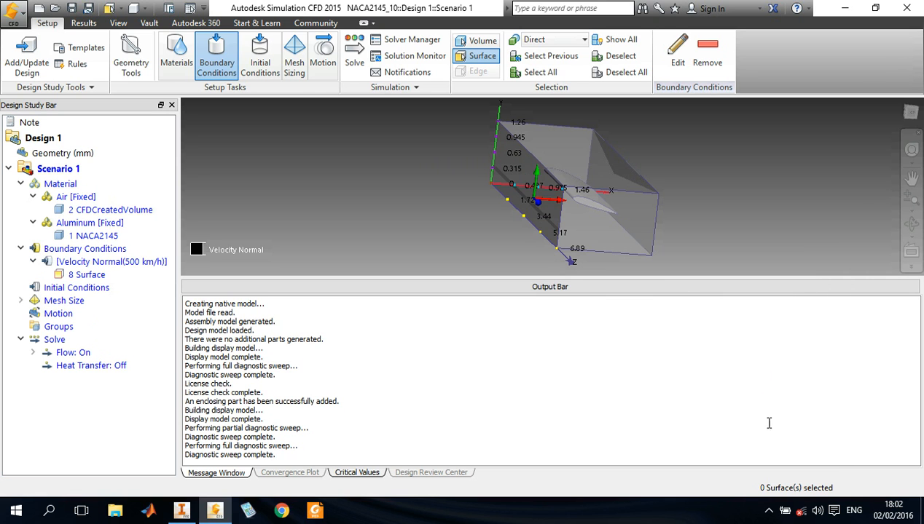
# Step: Apply a static gage pressure boundary condition of 1 atm to the external volume's side face at the far end of the X axis
pyautogui.click(912, 225)
pyautogui.moveTo(757, 227); pyautogui.dragTo(689, 158)
pyautogui.click(639, 203)
pyautogui.click(652, 173)
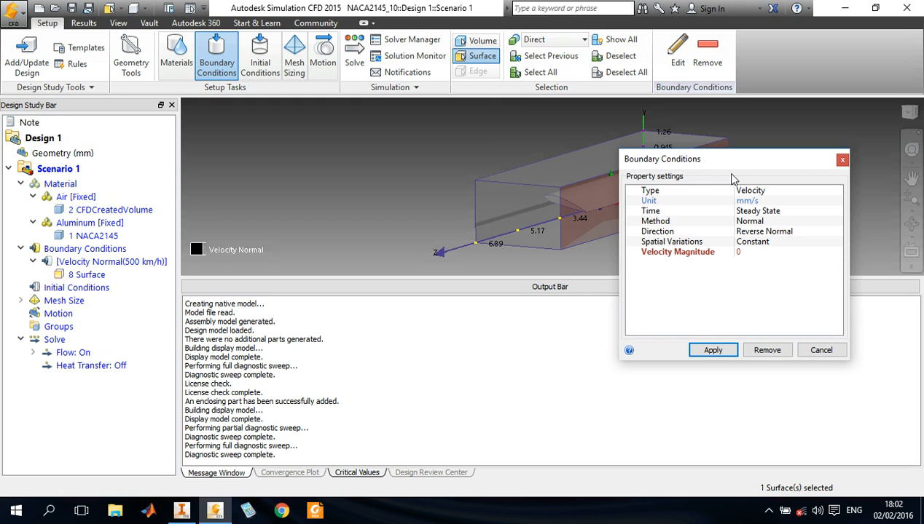
pyautogui.click(748, 191)
pyautogui.click(751, 242)
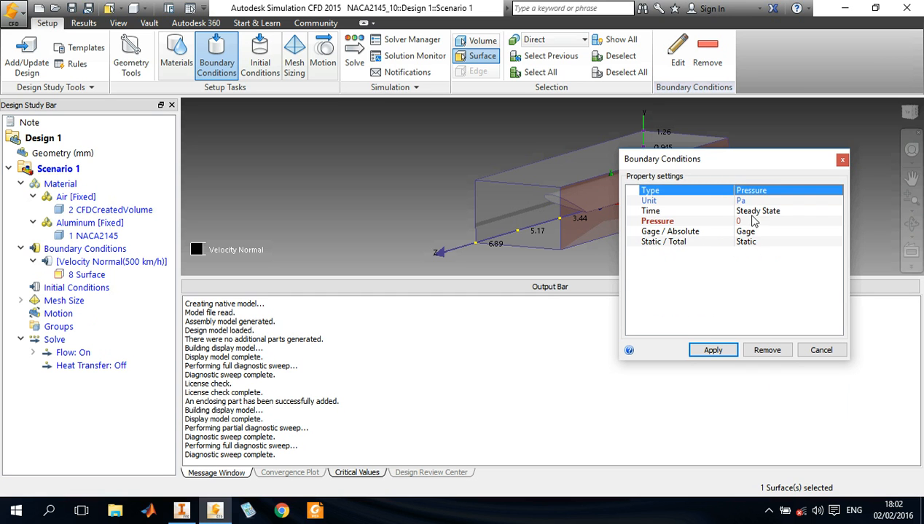
pyautogui.click(743, 202)
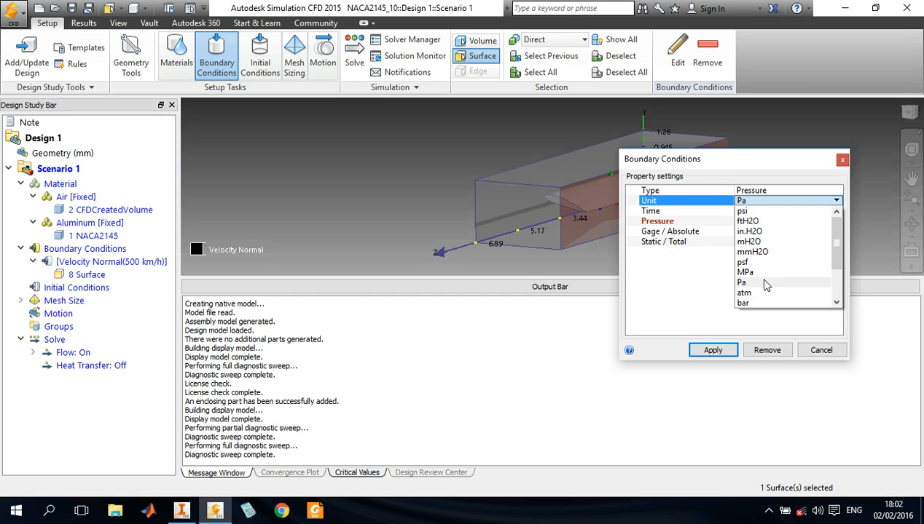
pyautogui.click(743, 292)
pyautogui.click(742, 222)
pyautogui.write('1')
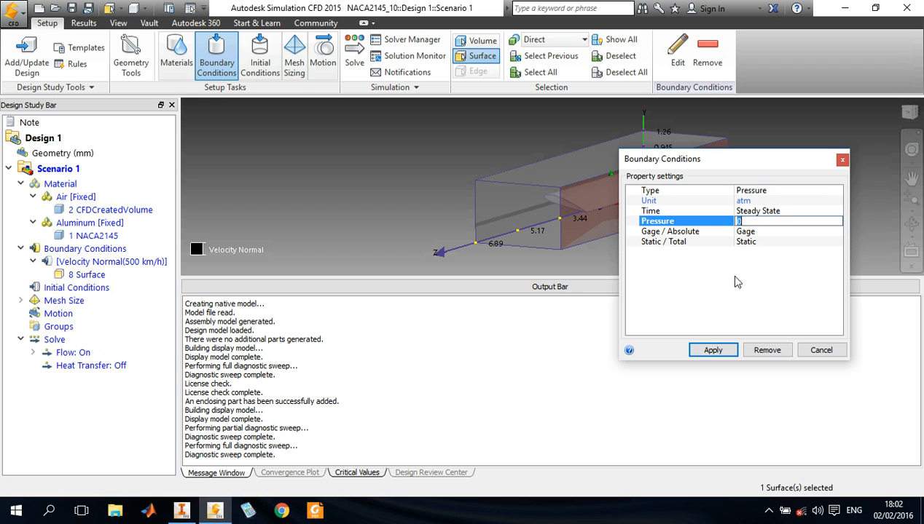
pyautogui.click(707, 352)
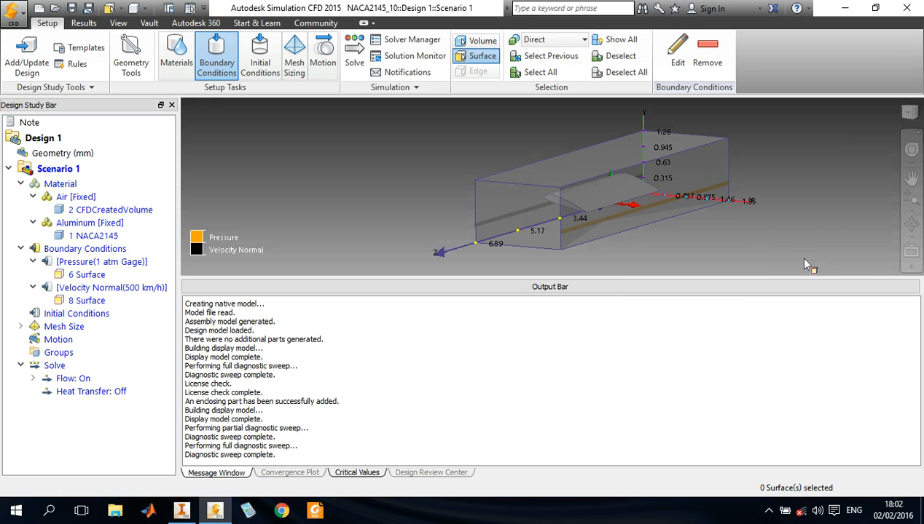
# Step: Autosize the mesh for the whole model and start a steady-state solve of 100 iterations
pyautogui.click(910, 224)
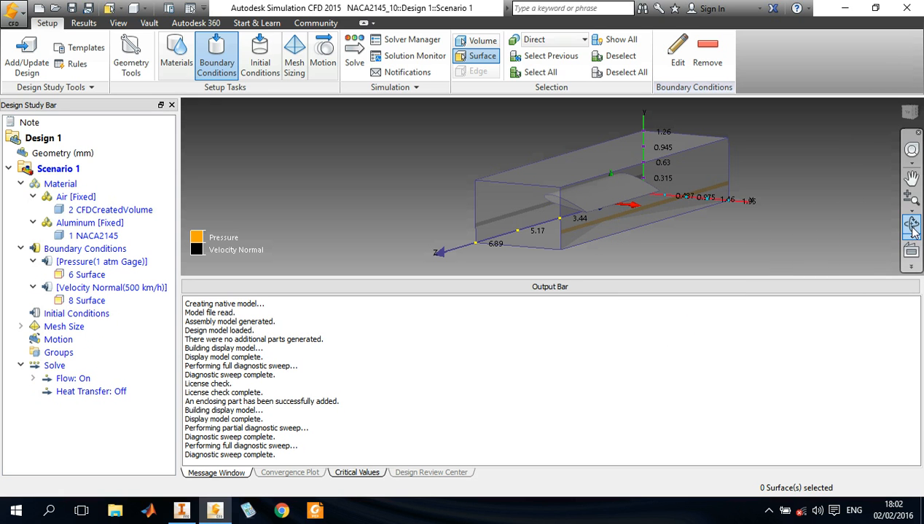
pyautogui.moveTo(686, 213)
pyautogui.mouseDown()
pyautogui.moveTo(785, 217)
pyautogui.moveTo(680, 206)
pyautogui.moveTo(796, 215)
pyautogui.moveTo(825, 207)
pyautogui.moveTo(795, 218)
pyautogui.mouseUp()
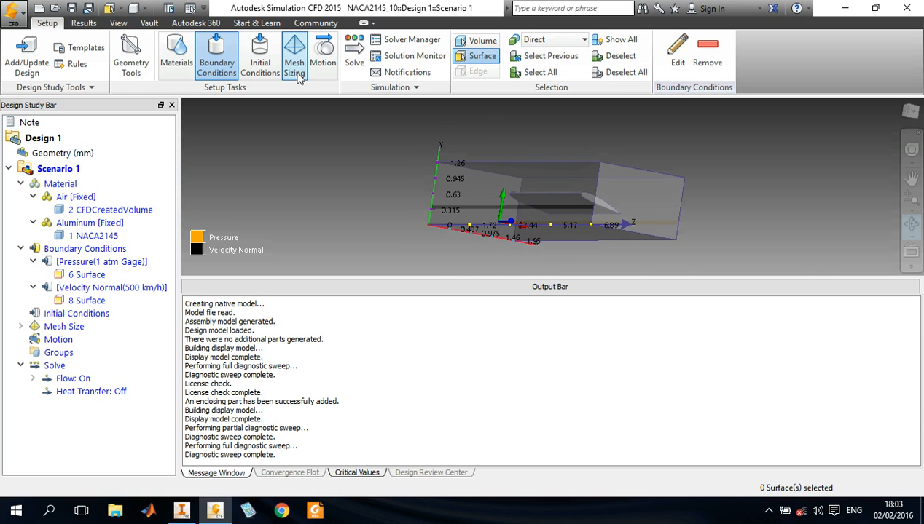
pyautogui.click(295, 63)
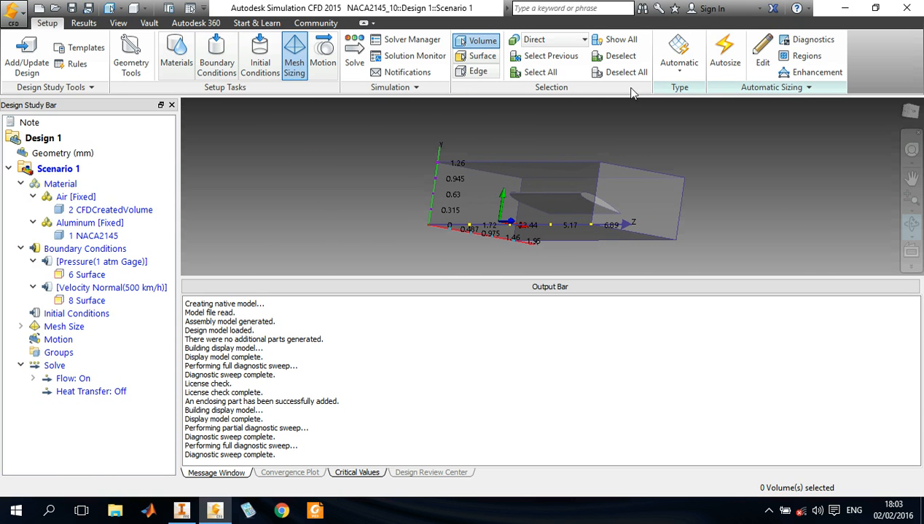
pyautogui.click(723, 56)
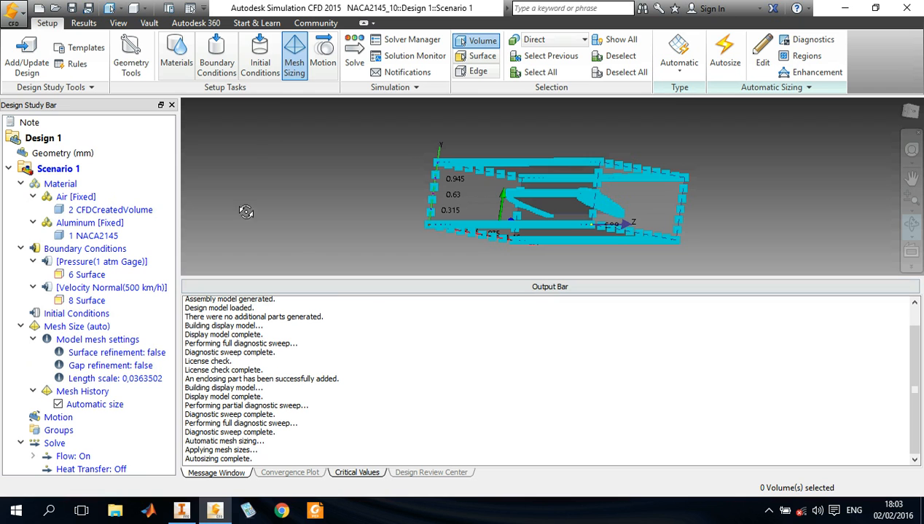
pyautogui.click(354, 53)
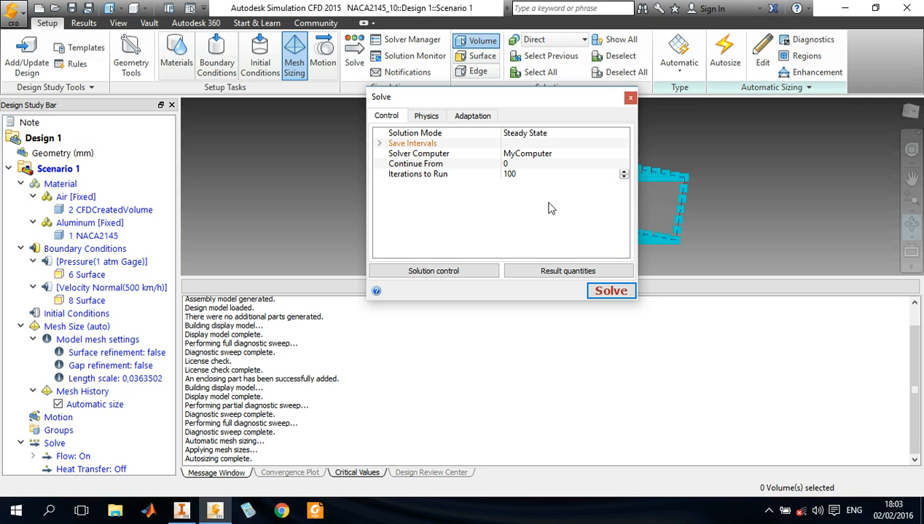
pyautogui.click(611, 292)
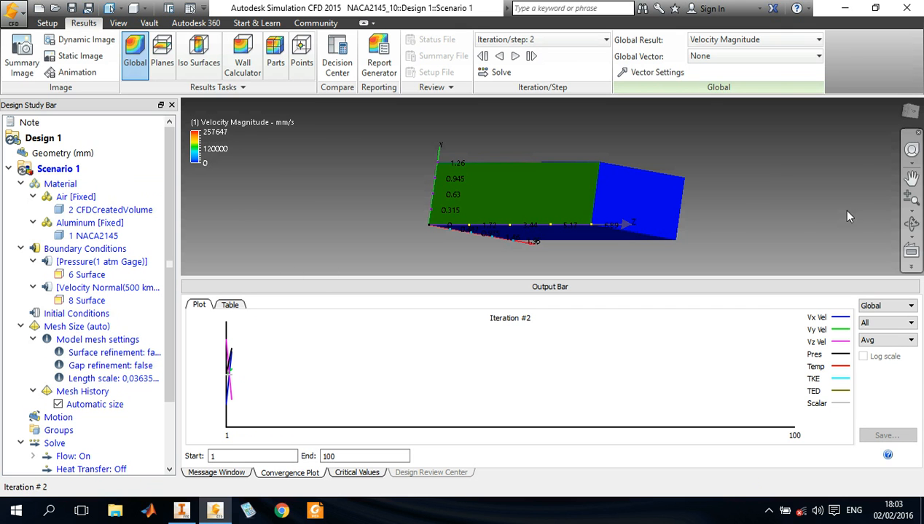
# Step: Add a result plane showing Velocity Magnitude through the air volume while the solver runs
pyautogui.click(910, 223)
pyautogui.moveTo(789, 223); pyautogui.dragTo(566, 196)
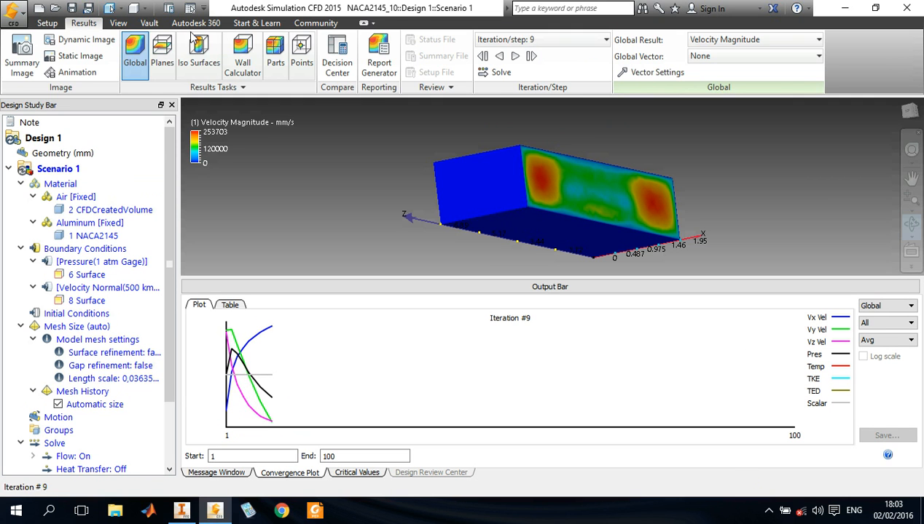
pyautogui.moveTo(603, 209)
pyautogui.mouseDown()
pyautogui.moveTo(690, 209)
pyautogui.moveTo(604, 208)
pyautogui.mouseUp()
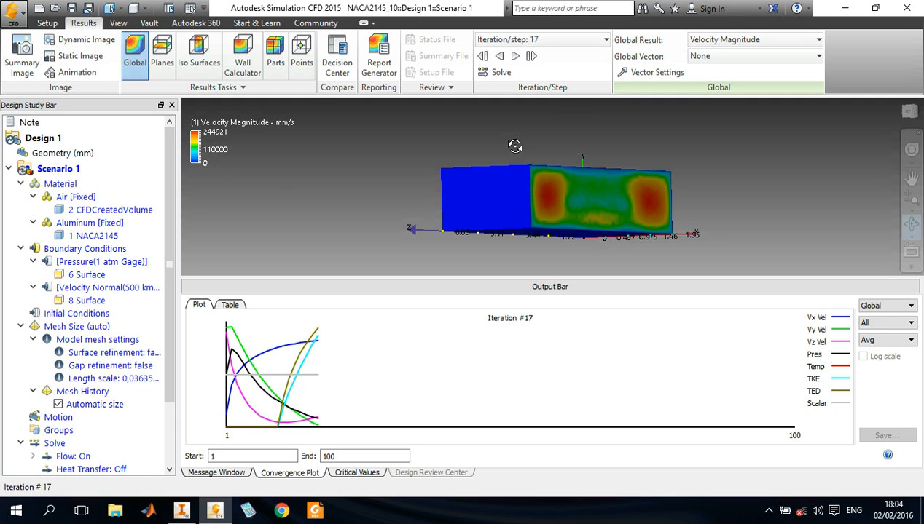
pyautogui.click(161, 58)
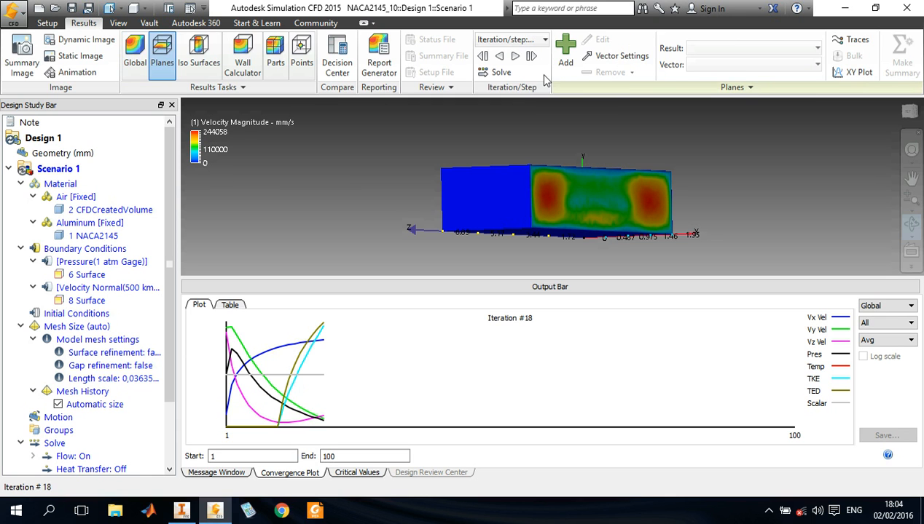
pyautogui.click(554, 61)
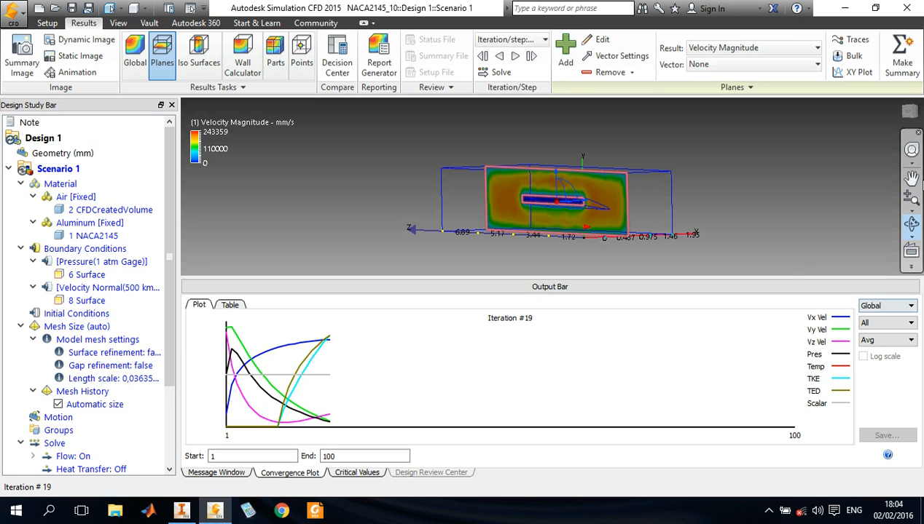
# Step: Rotate the result plane 90° about the Y axis so that it cuts across the airfoil's profile
pyautogui.click(910, 223)
pyautogui.moveTo(792, 221)
pyautogui.mouseDown()
pyautogui.moveTo(732, 203)
pyautogui.moveTo(648, 244)
pyautogui.moveTo(699, 218)
pyautogui.moveTo(657, 248)
pyautogui.mouseUp()
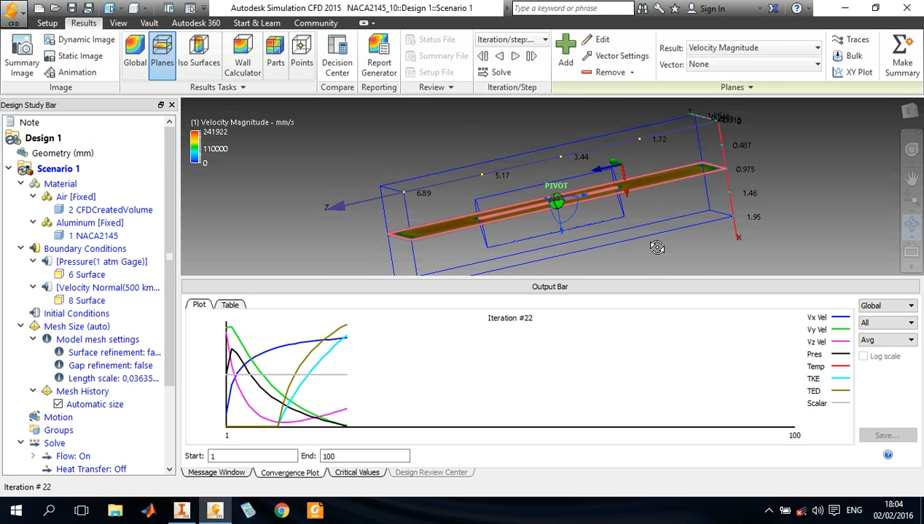
pyautogui.click(909, 112)
pyautogui.scroll(3, 558, 191)
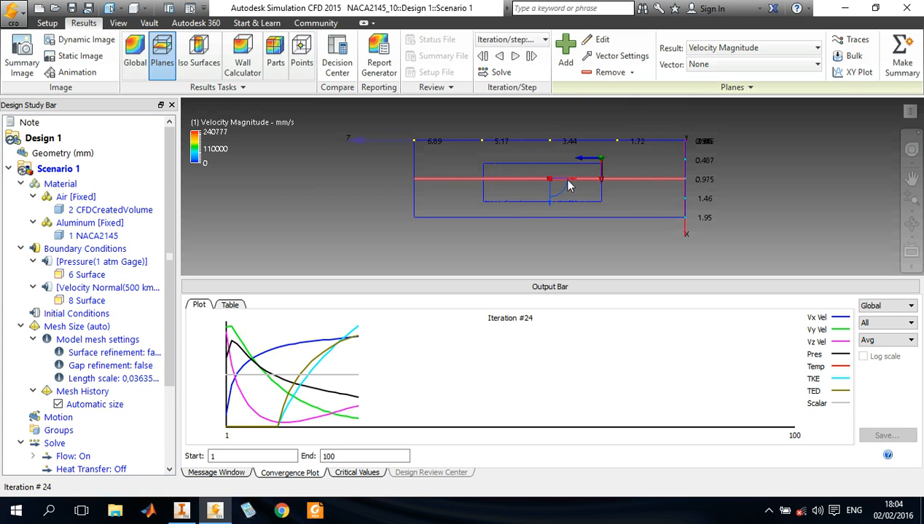
pyautogui.moveTo(568, 191); pyautogui.dragTo(544, 206)
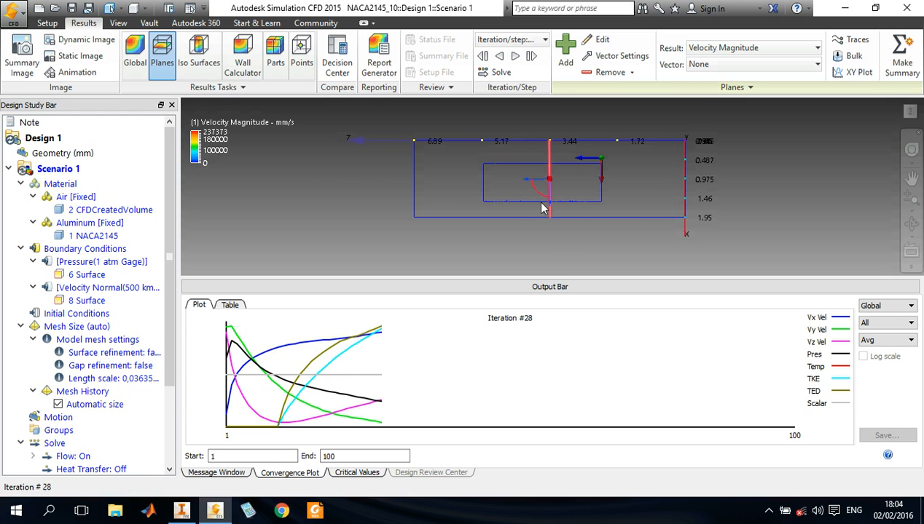
# Step: Examine the velocity magnitude around the airfoil section with the result plane viewed face-on along the Z axis
pyautogui.click(909, 222)
pyautogui.moveTo(531, 232); pyautogui.dragTo(767, 166)
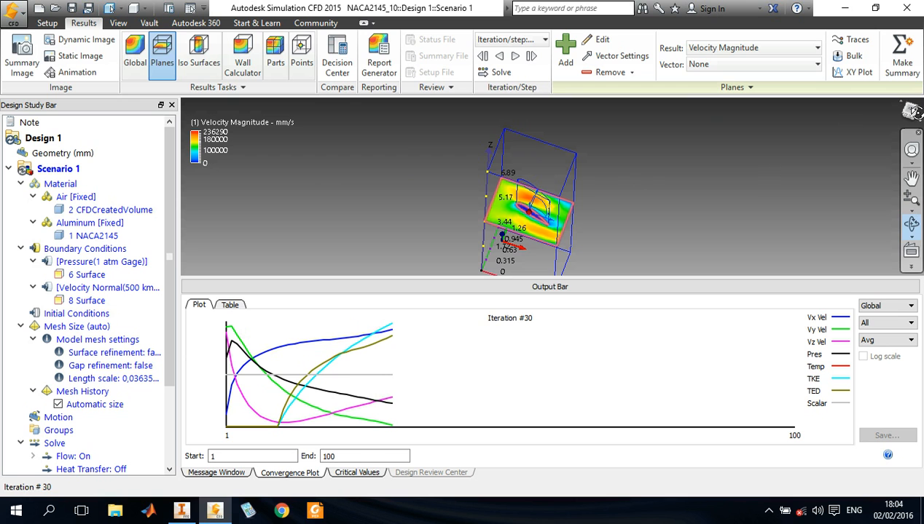
pyautogui.click(913, 116)
pyautogui.scroll(5, 540, 192)
pyautogui.scroll(2, 494, 179)
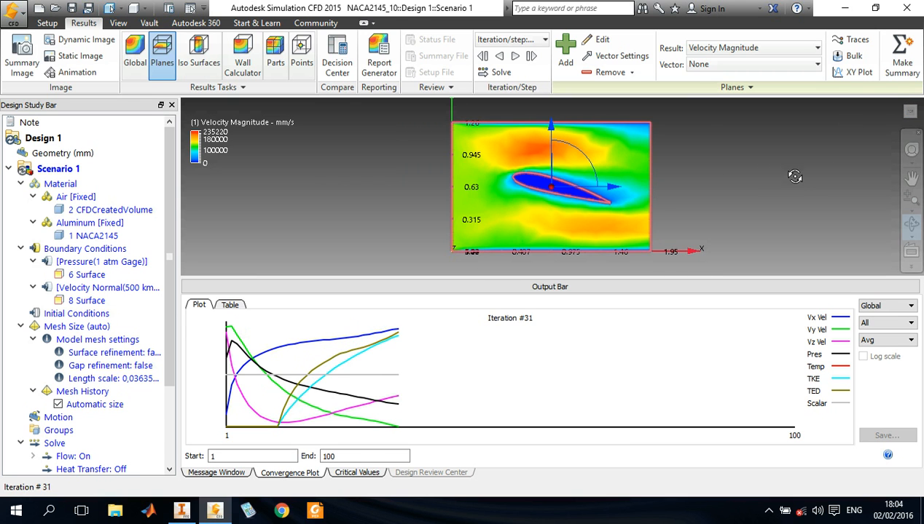
pyautogui.scroll(-1, 476, 188)
pyautogui.scroll(1, 480, 189)
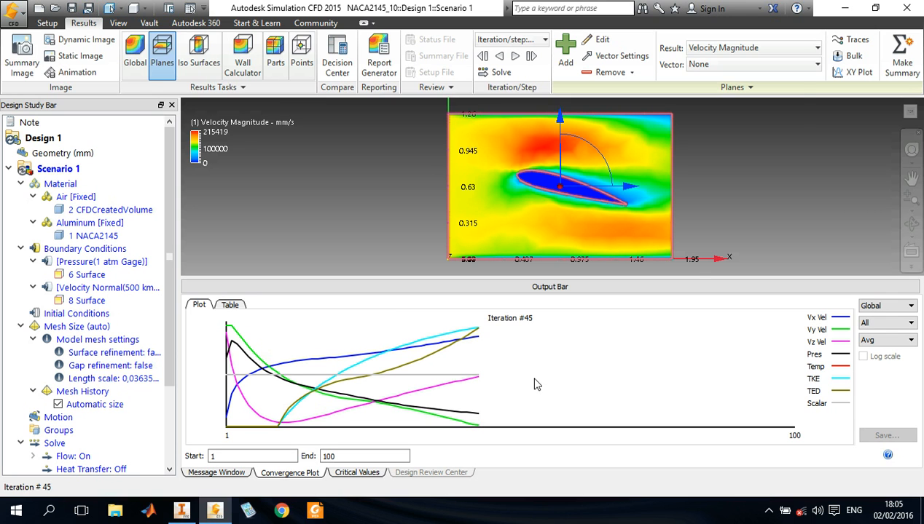
# Step: Switch the plane's result to Static Pressure and hide the NACA2145 part in the results to inspect the pressure around the profile
pyautogui.click(798, 48)
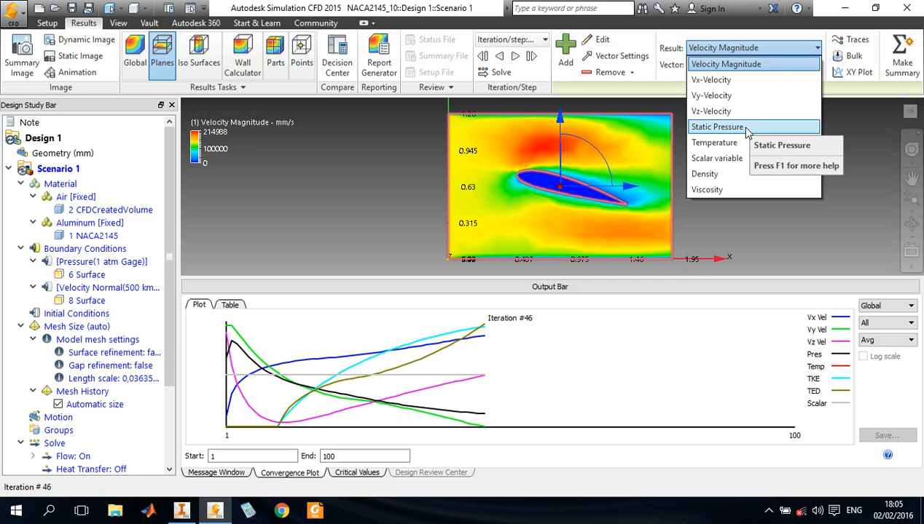
pyautogui.click(707, 128)
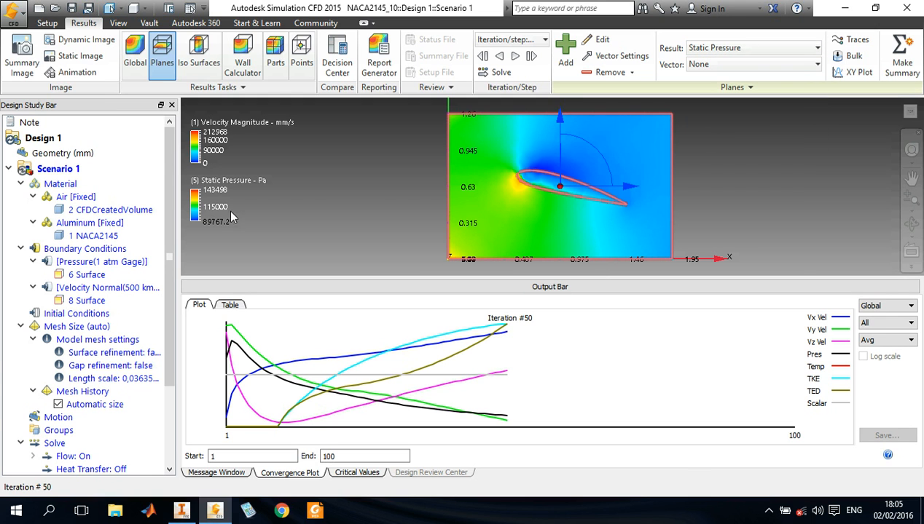
pyautogui.scroll(-3, 68, 426)
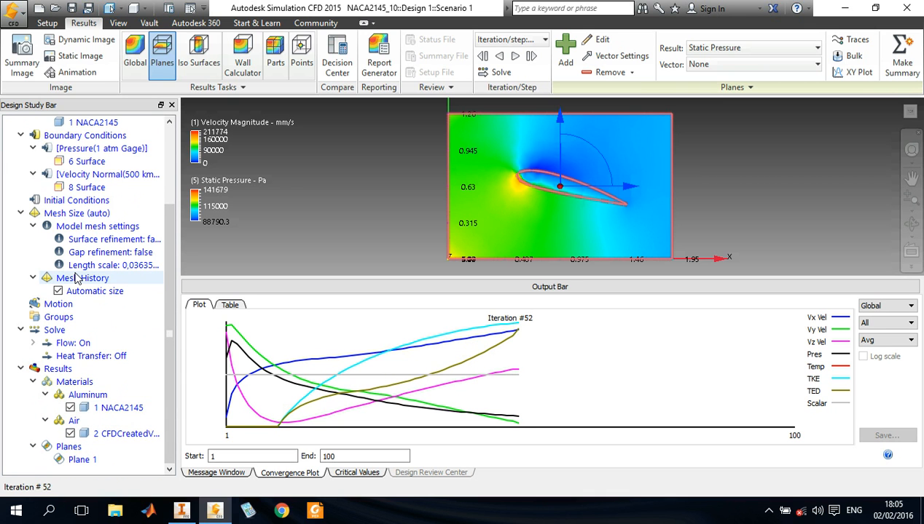
pyautogui.moveTo(76, 281)
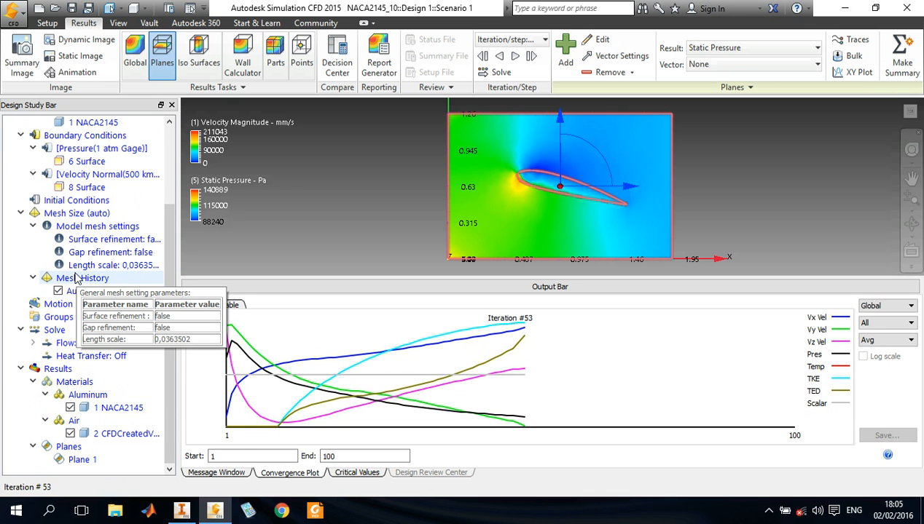
pyautogui.click(70, 408)
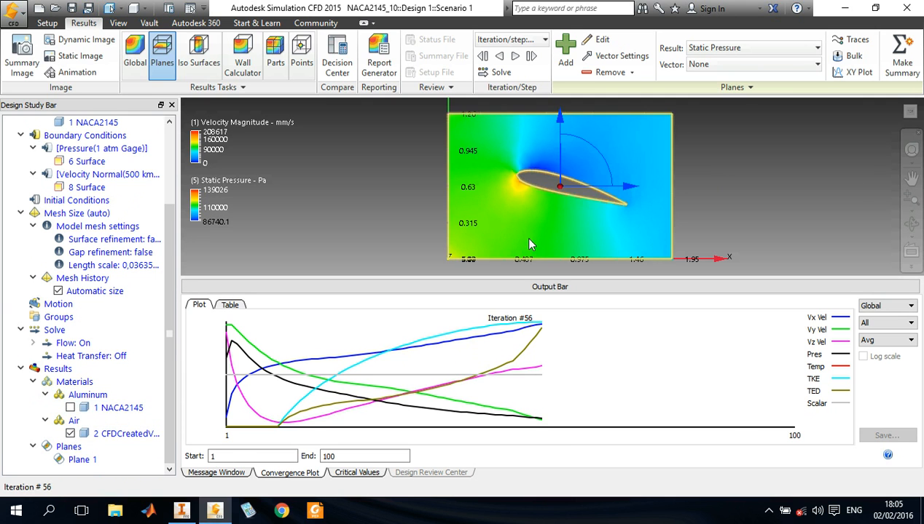
pyautogui.scroll(2, 586, 190)
pyautogui.scroll(2, 486, 211)
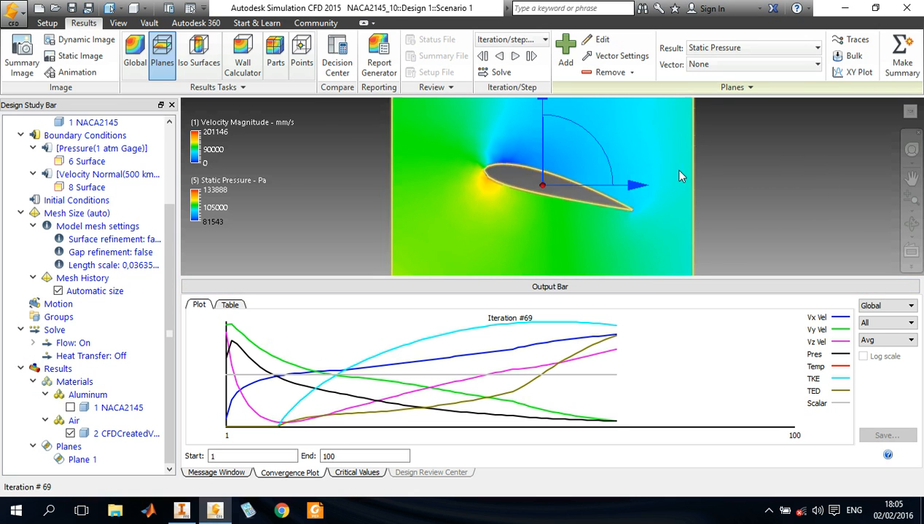
pyautogui.scroll(-2, 654, 196)
pyautogui.scroll(-1, 654, 195)
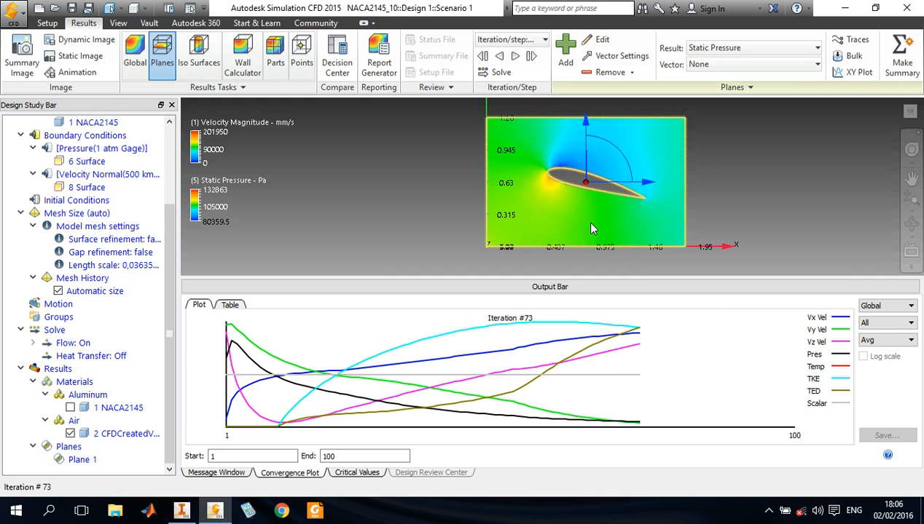
# Step: Show the NACA2145 part again in the results and display it as shaded in an oblique view
pyautogui.scroll(2, 592, 229)
pyautogui.click(911, 223)
pyautogui.moveTo(542, 200); pyautogui.dragTo(629, 209)
pyautogui.scroll(-2, 574, 209)
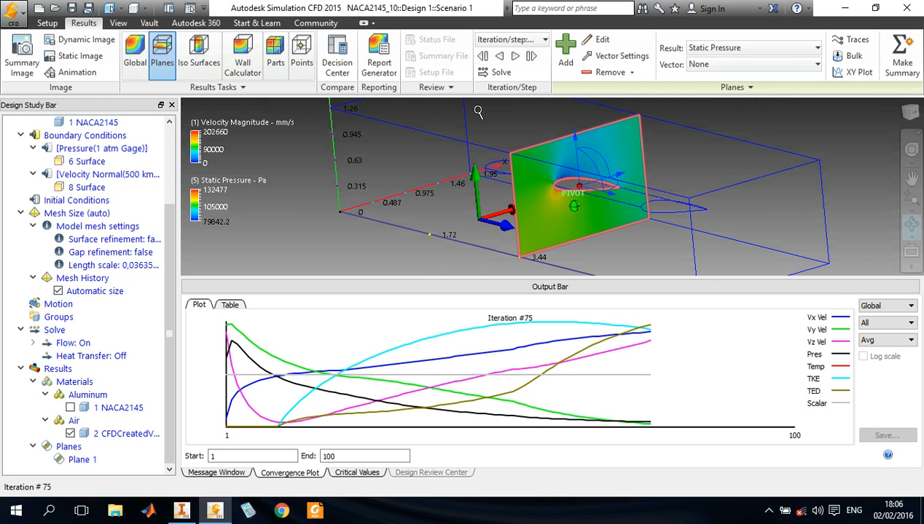
pyautogui.click(70, 408)
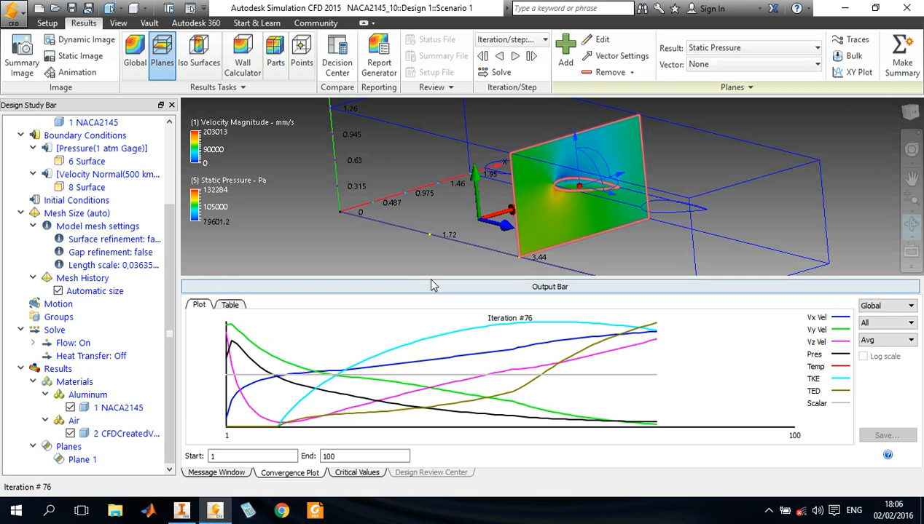
pyautogui.rightClick(86, 408)
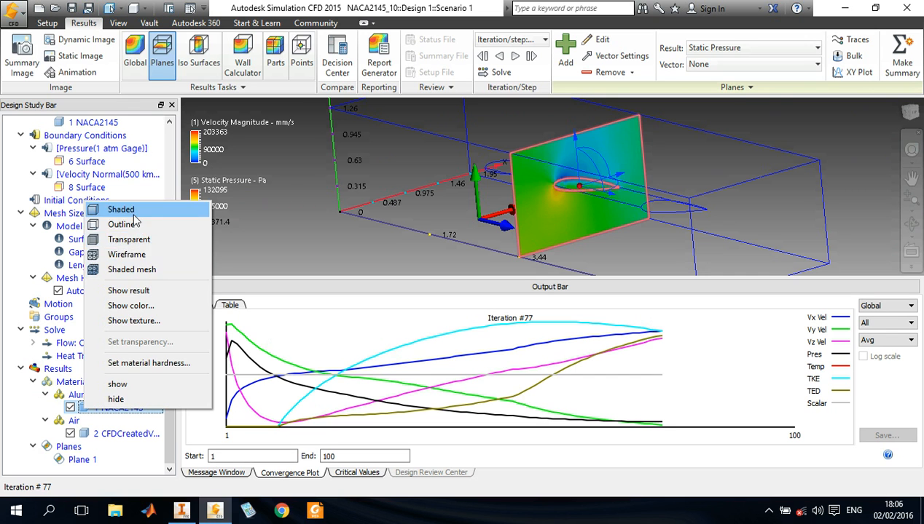
pyautogui.click(121, 210)
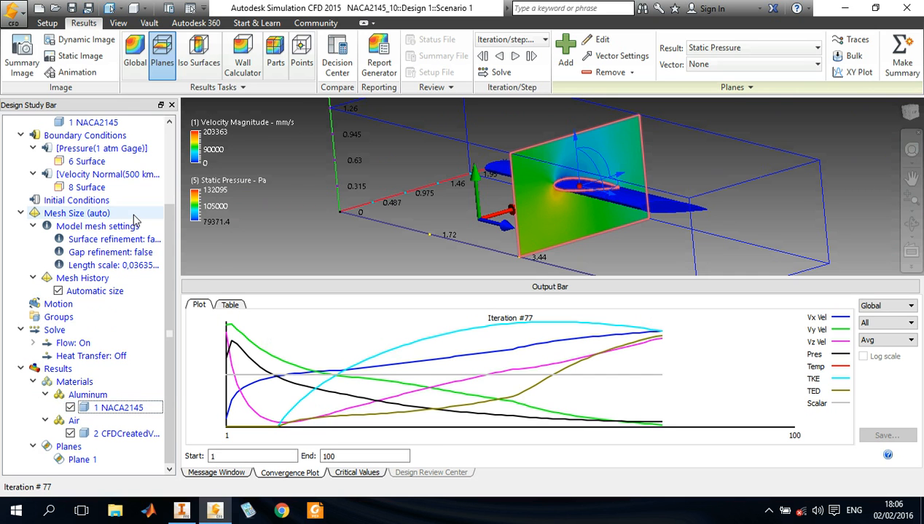
# Step: Move the static pressure plane along the Z axis to a section near the airfoil's far end
pyautogui.click(532, 221)
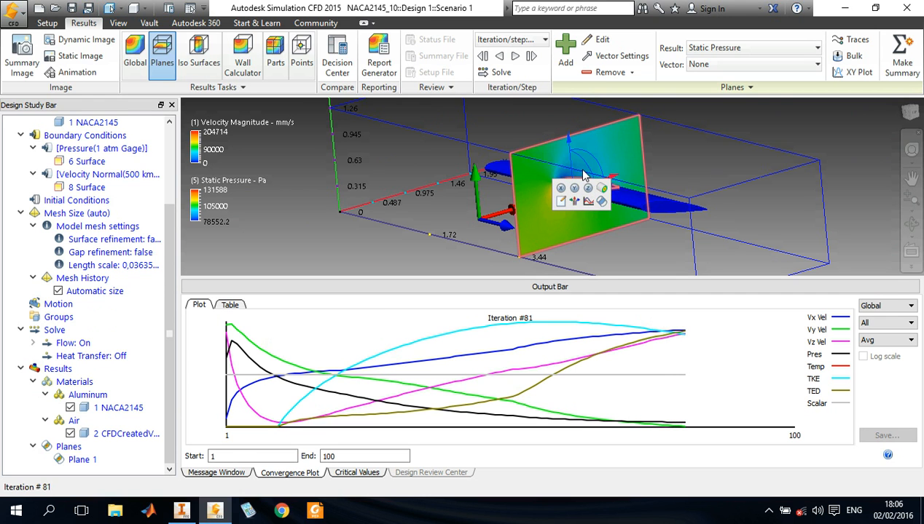
pyautogui.click(653, 253)
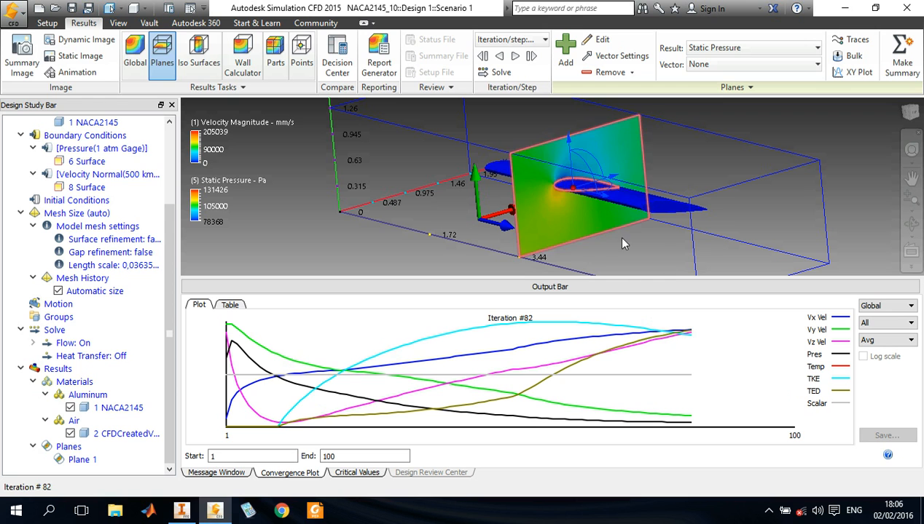
pyautogui.moveTo(594, 199)
pyautogui.mouseDown()
pyautogui.moveTo(670, 221)
pyautogui.moveTo(568, 203)
pyautogui.mouseUp()
pyautogui.click(908, 225)
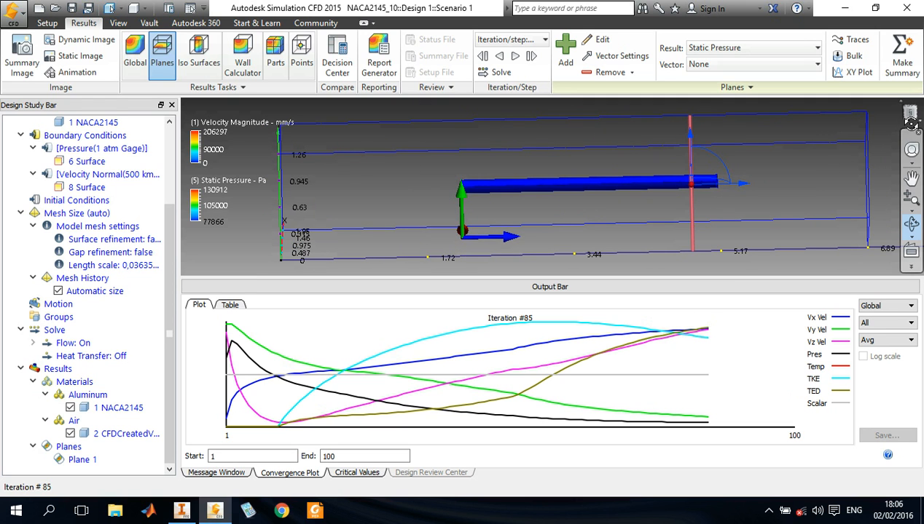
# Step: Add a second result plane normal to the X axis, cutting lengthwise through the airfoil and showing Velocity Magnitude
pyautogui.click(910, 112)
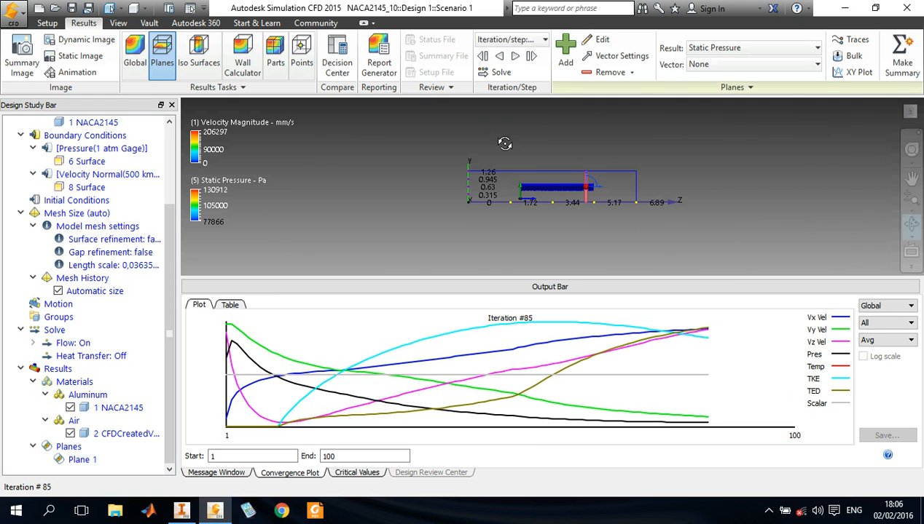
pyautogui.scroll(5, 470, 170)
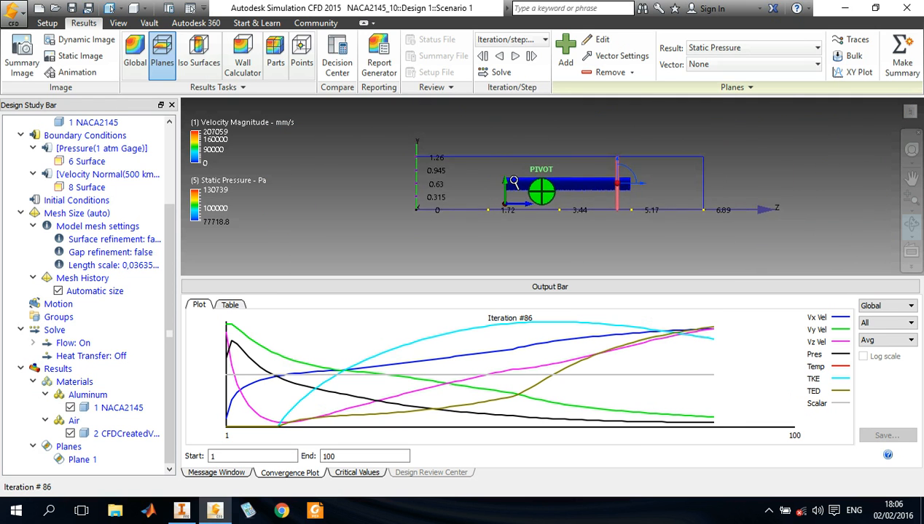
pyautogui.scroll(1, 470, 170)
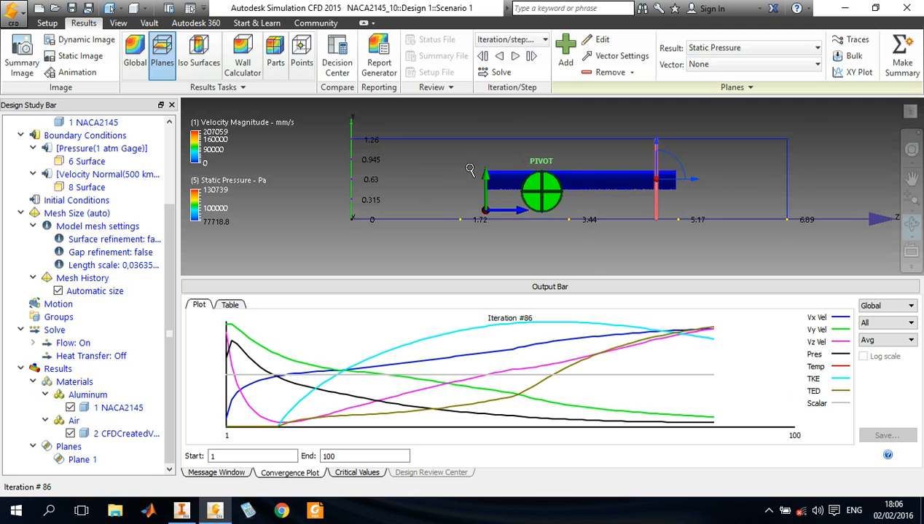
pyautogui.click(565, 54)
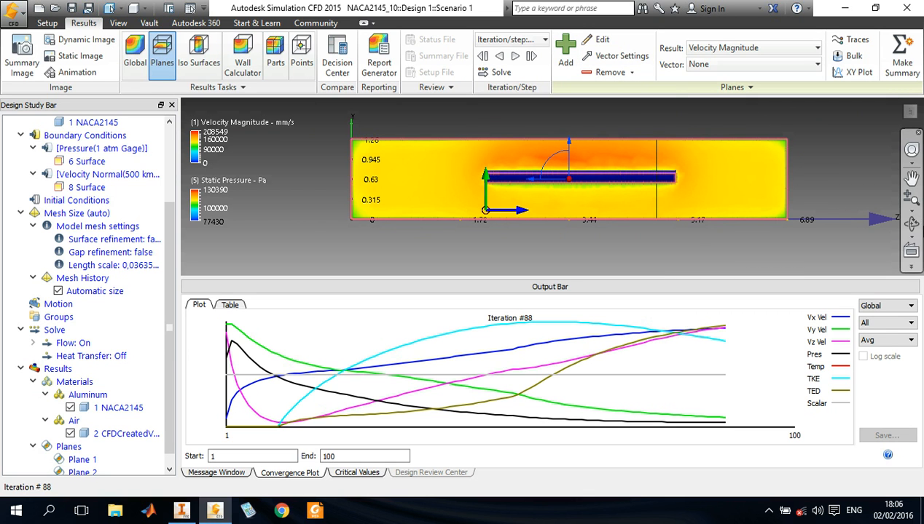
# Step: Start flow traces on the lengthwise plane with Rectangular grid seeding set to 6 rows and 6 columns
pyautogui.click(913, 226)
pyautogui.moveTo(537, 190); pyautogui.dragTo(650, 159)
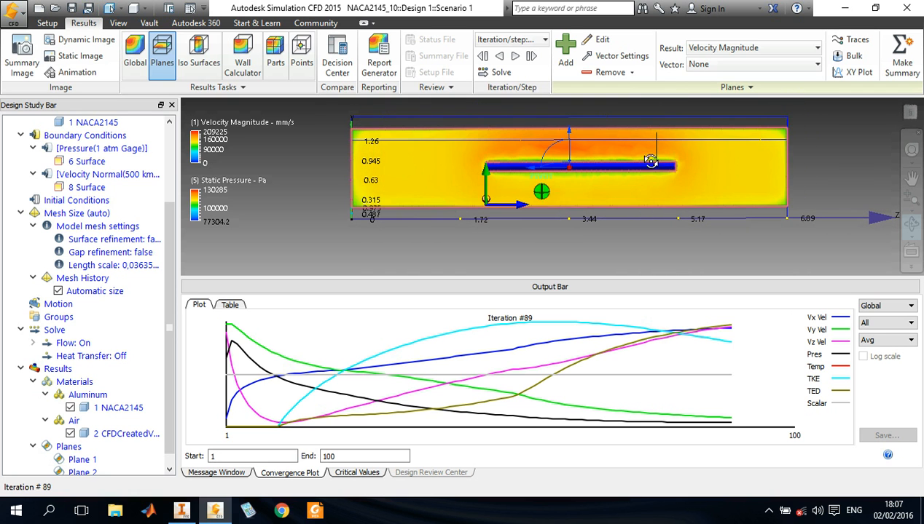
pyautogui.click(406, 163)
pyautogui.press('Escape')
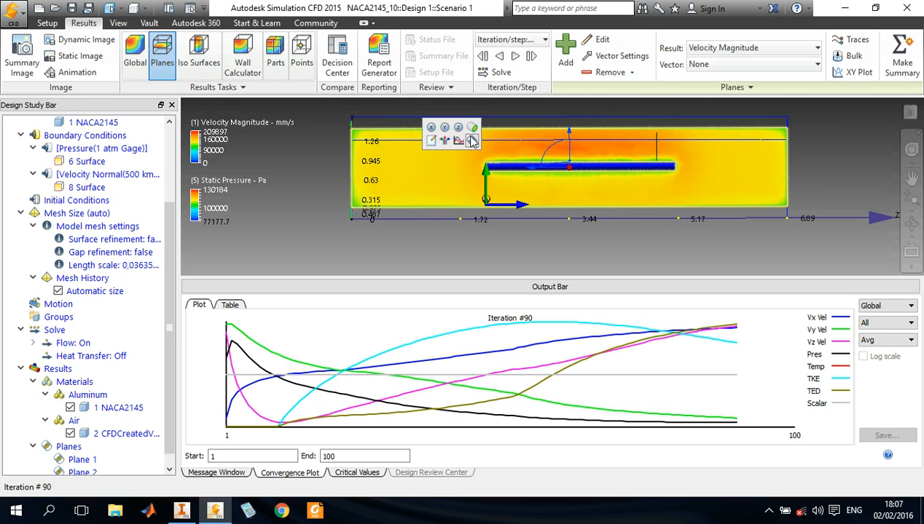
pyautogui.click(444, 141)
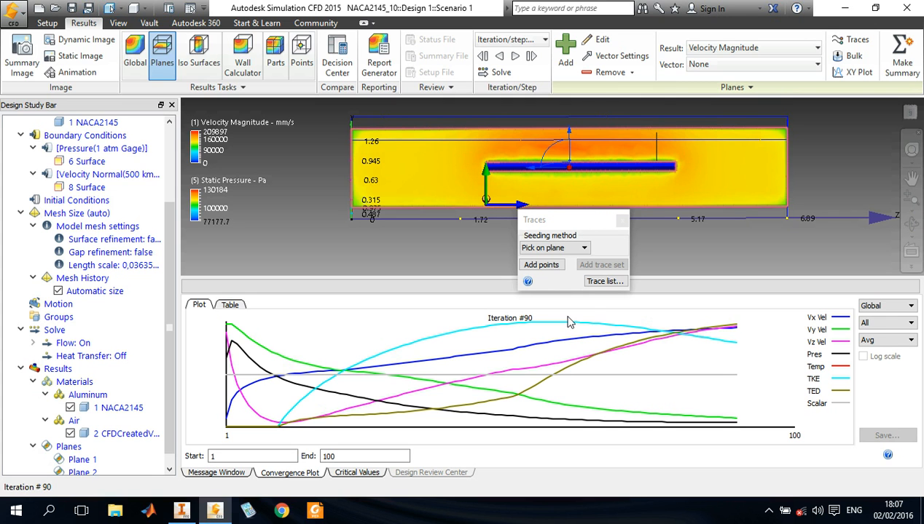
pyautogui.click(553, 249)
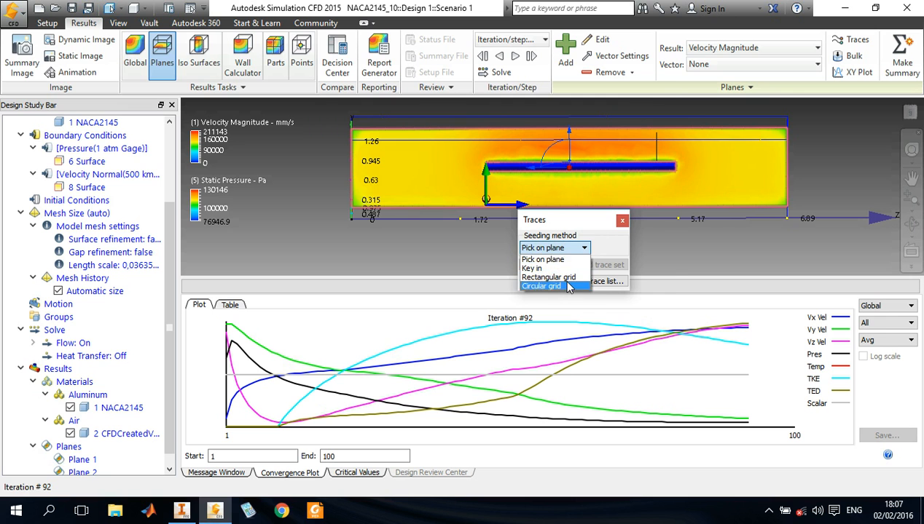
pyautogui.click(547, 277)
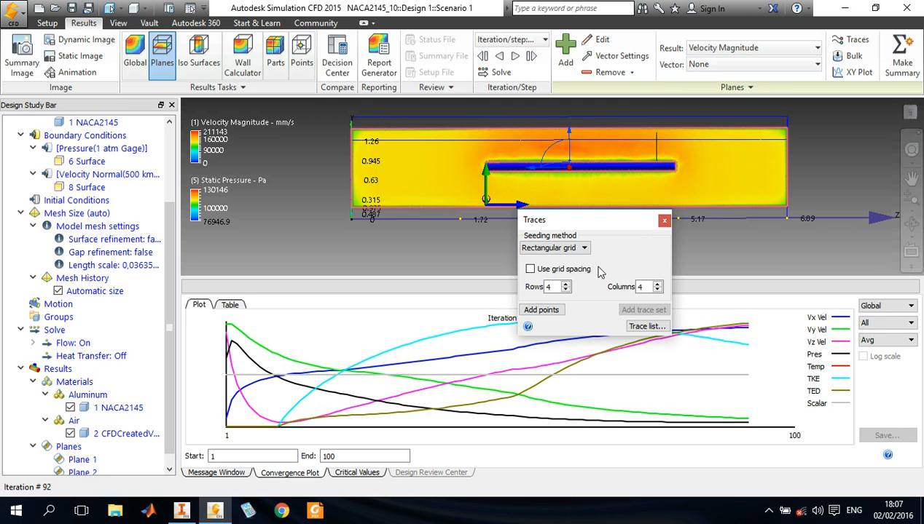
pyautogui.moveTo(564, 221); pyautogui.dragTo(193, 192)
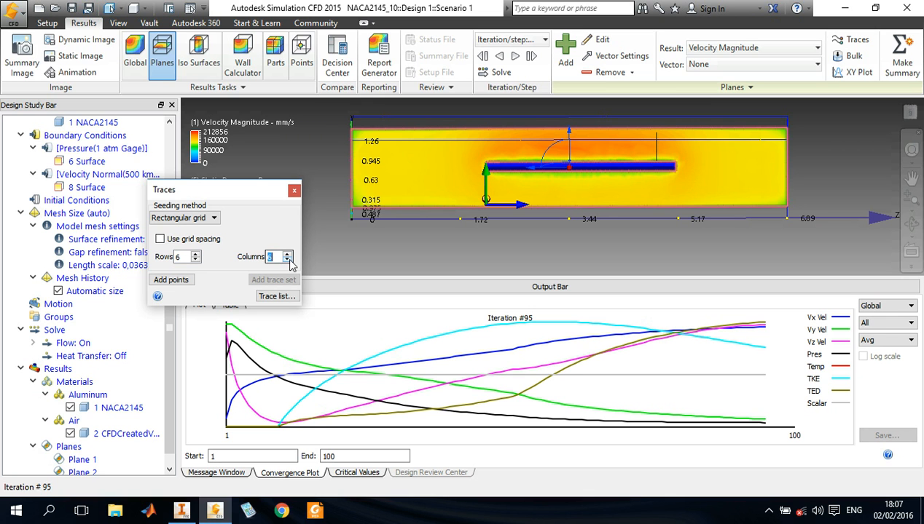
# Step: Place the rectangular grid of seed points across the airfoil's low-Z end on the lengthwise plane and add it as a trace set
pyautogui.click(910, 113)
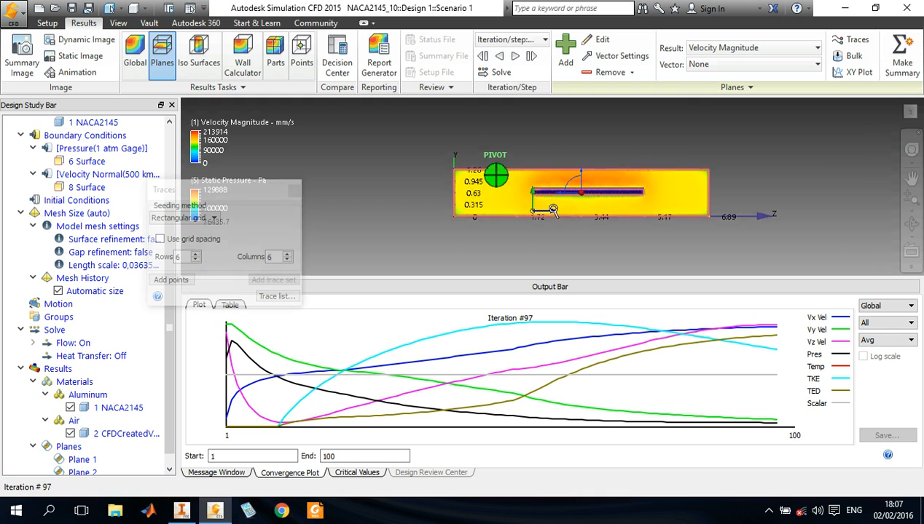
pyautogui.click(169, 281)
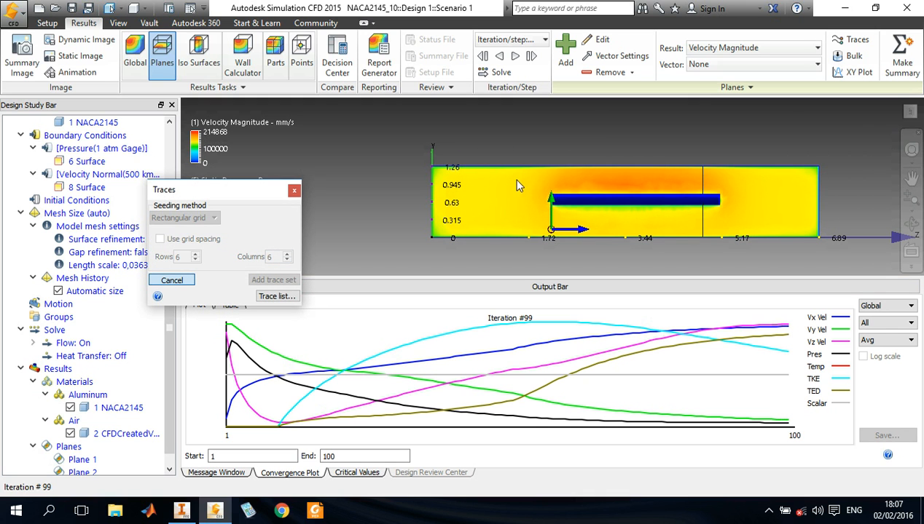
pyautogui.moveTo(518, 183); pyautogui.dragTo(593, 190)
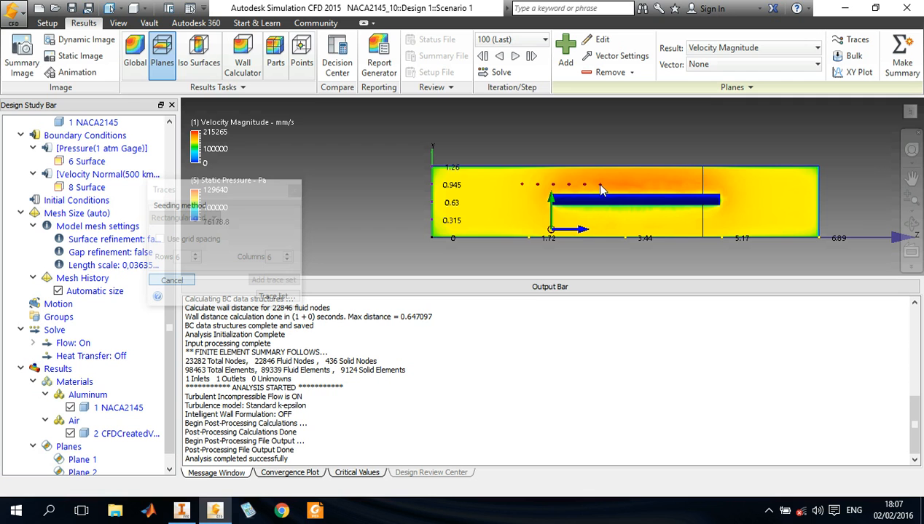
pyautogui.moveTo(602, 188); pyautogui.dragTo(599, 228)
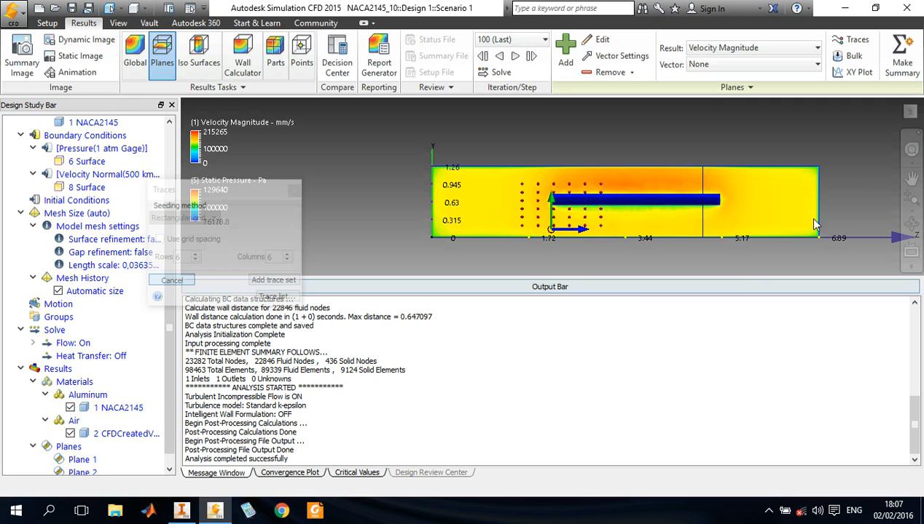
pyautogui.click(909, 223)
pyautogui.moveTo(591, 226); pyautogui.dragTo(784, 225)
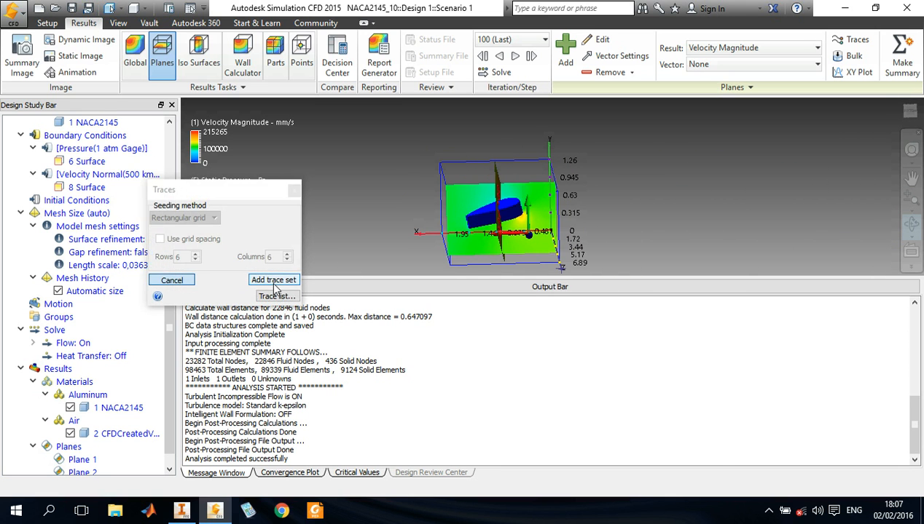
pyautogui.click(274, 282)
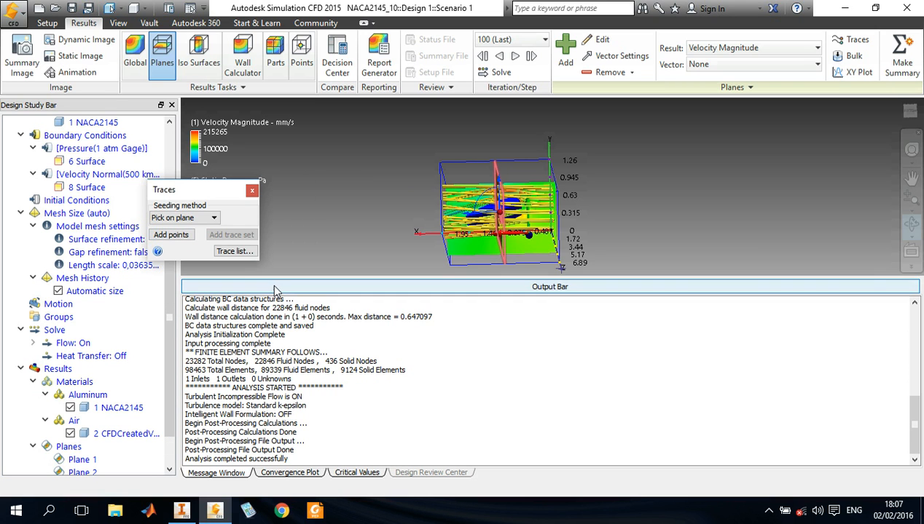
pyautogui.click(252, 192)
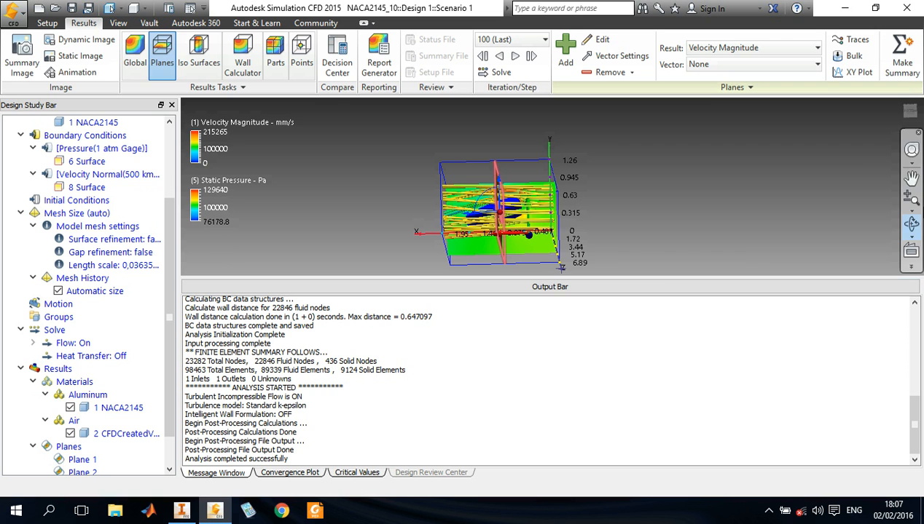
# Step: Examine the flow traces around the airfoil from oblique angles and from a face-on view along the Z axis
pyautogui.scroll(3, 499, 225)
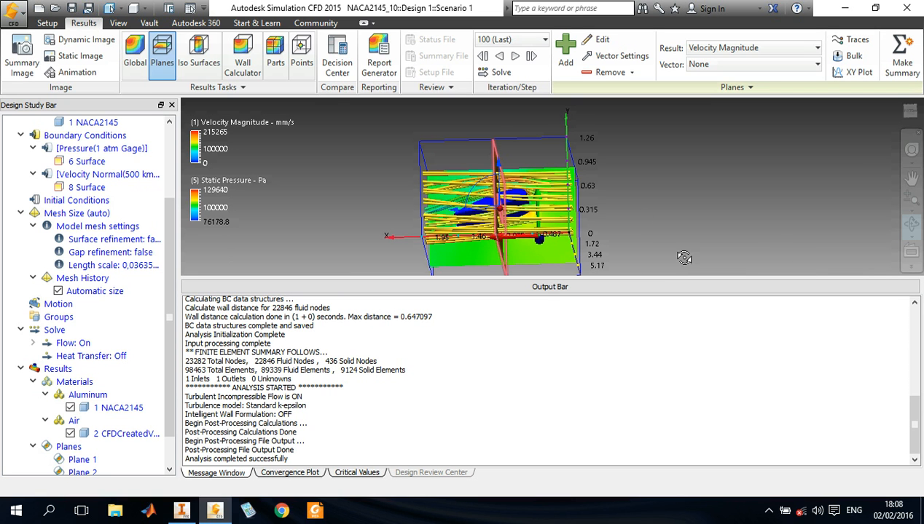
pyautogui.keyDown('shift'); pyautogui.moveTo(482, 165); pyautogui.dragTo(412, 238, button='middle'); pyautogui.keyUp('shift')
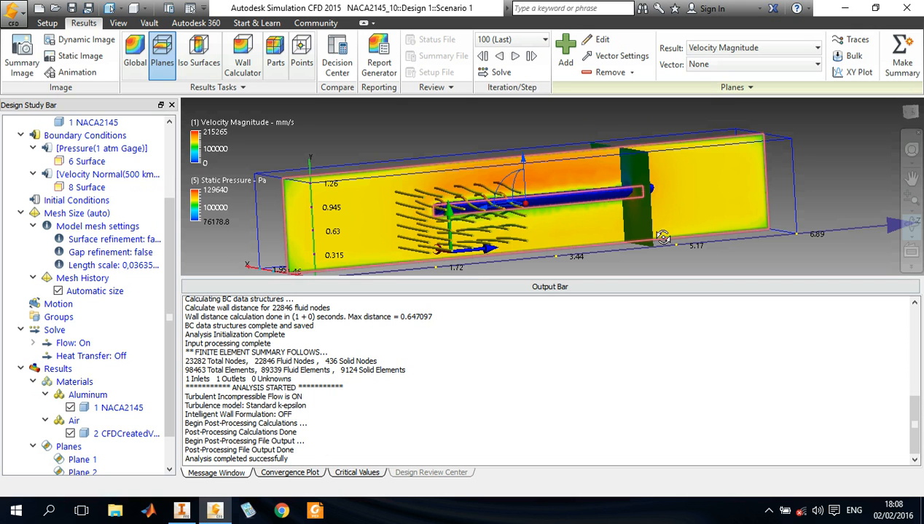
pyautogui.keyDown('shift'); pyautogui.moveTo(662, 215); pyautogui.dragTo(407, 207, button='middle'); pyautogui.keyUp('shift')
pyautogui.moveTo(406, 207); pyautogui.dragTo(423, 205)
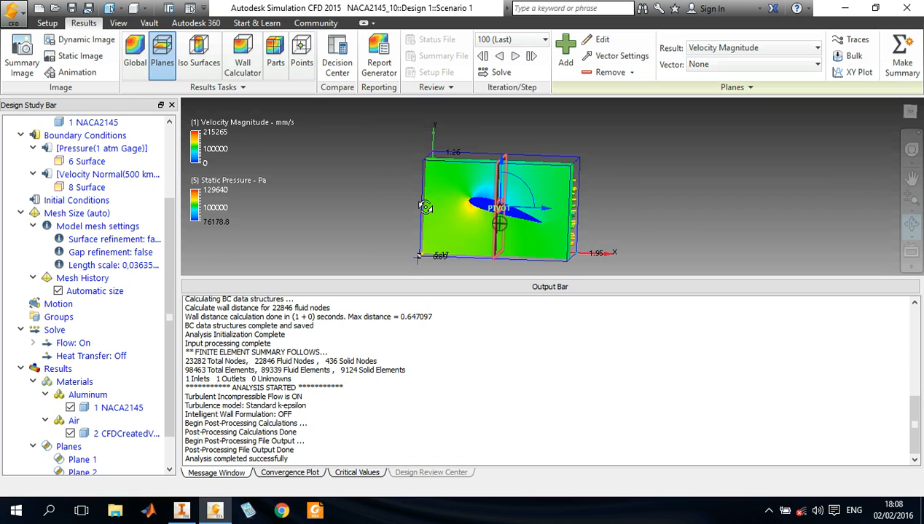
pyautogui.click(911, 112)
pyautogui.scroll(8, 549, 186)
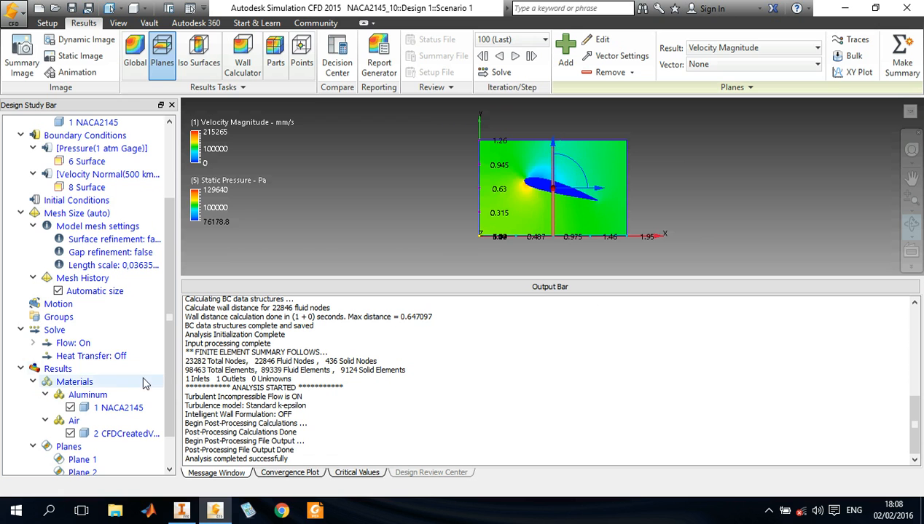
# Step: Remove the lengthwise Plane 2 from the result planes
pyautogui.scroll(-1, 177, 393)
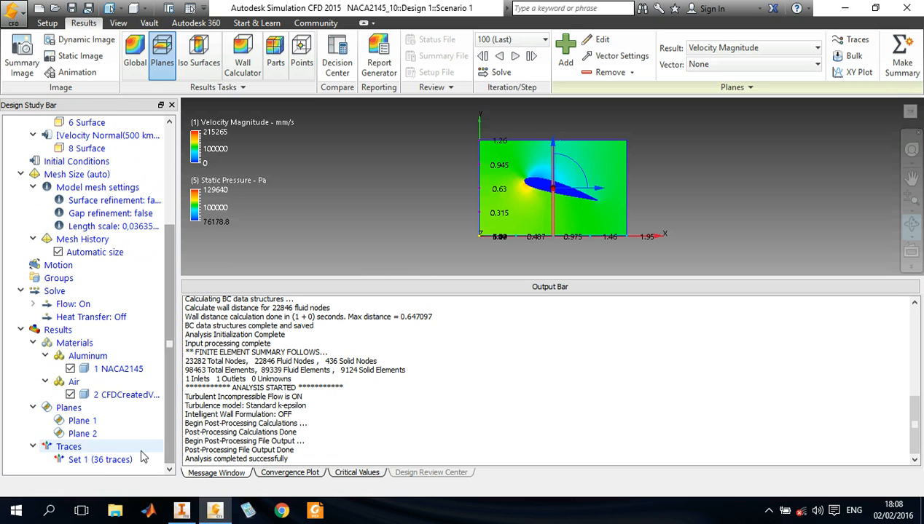
pyautogui.click(92, 424)
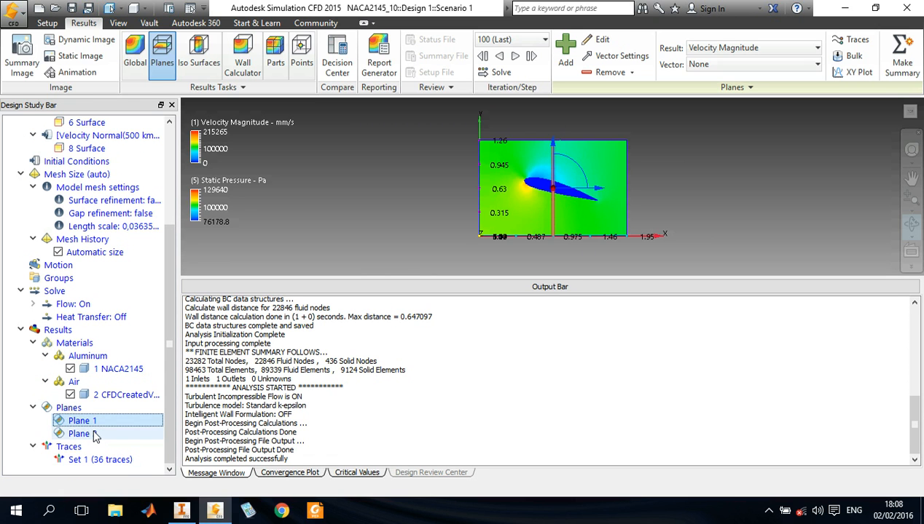
pyautogui.click(95, 434)
pyautogui.rightClick(94, 435)
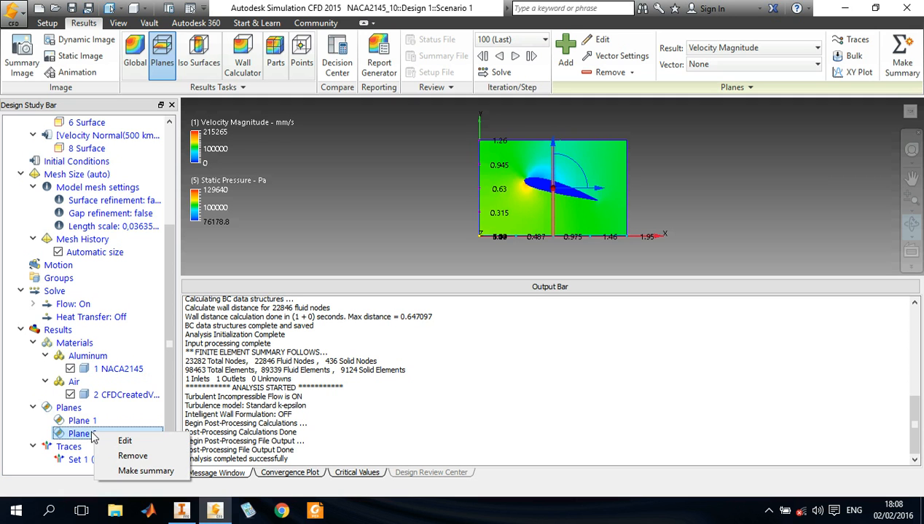
pyautogui.click(132, 457)
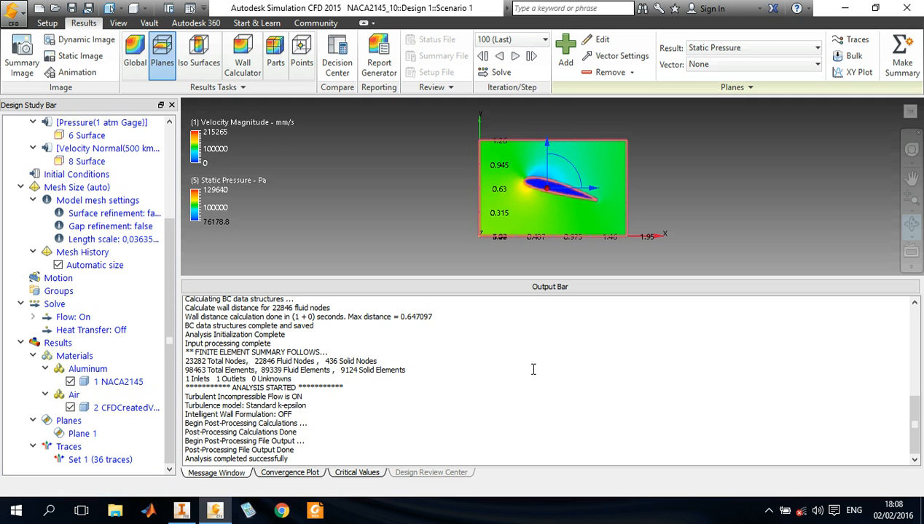
# Step: Examine the static pressure section and the flow traces around the airfoil from face-on, oblique and side views
pyautogui.click(910, 226)
pyautogui.moveTo(631, 201); pyautogui.dragTo(757, 167)
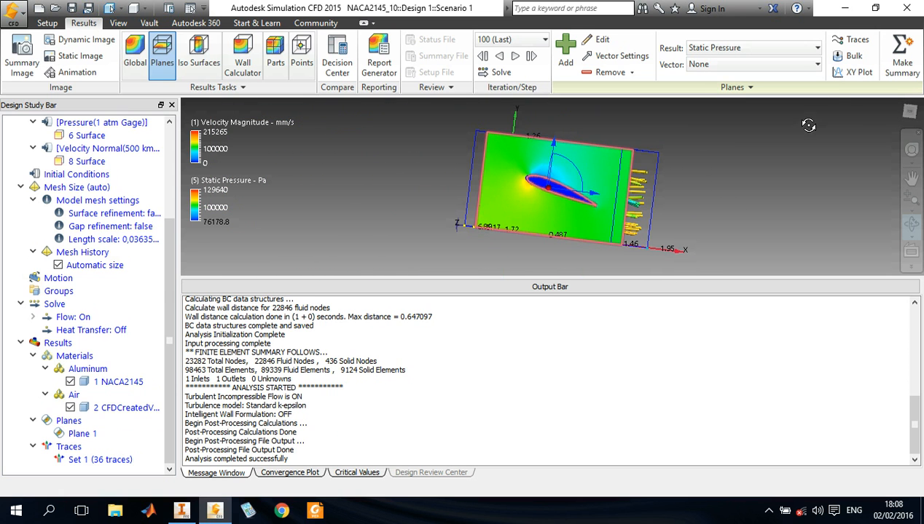
pyautogui.click(910, 113)
pyautogui.moveTo(514, 194)
pyautogui.mouseDown()
pyautogui.moveTo(618, 161)
pyautogui.moveTo(654, 163)
pyautogui.moveTo(717, 123)
pyautogui.moveTo(703, 105)
pyautogui.mouseUp()
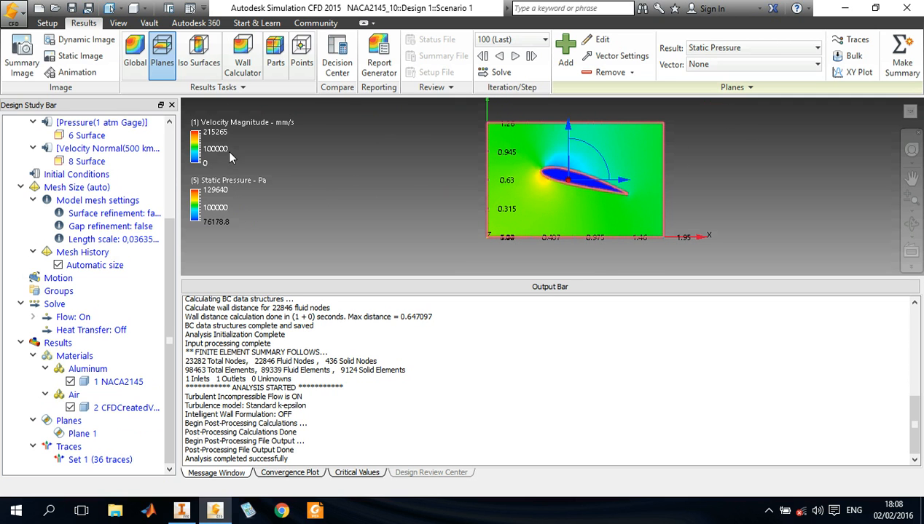
pyautogui.scroll(1, 536, 180)
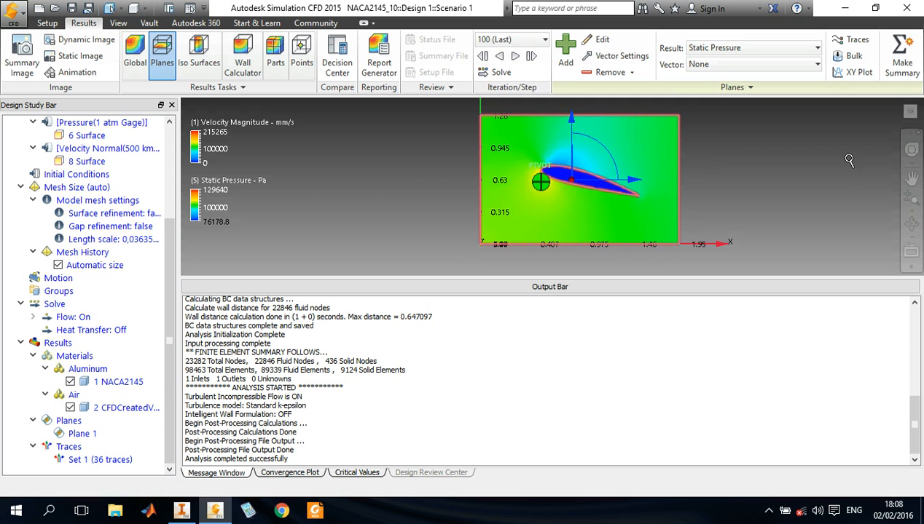
pyautogui.click(911, 224)
pyautogui.moveTo(527, 208)
pyautogui.mouseDown()
pyautogui.moveTo(564, 203)
pyautogui.moveTo(423, 227)
pyautogui.moveTo(710, 209)
pyautogui.moveTo(735, 197)
pyautogui.moveTo(721, 203)
pyautogui.mouseUp()
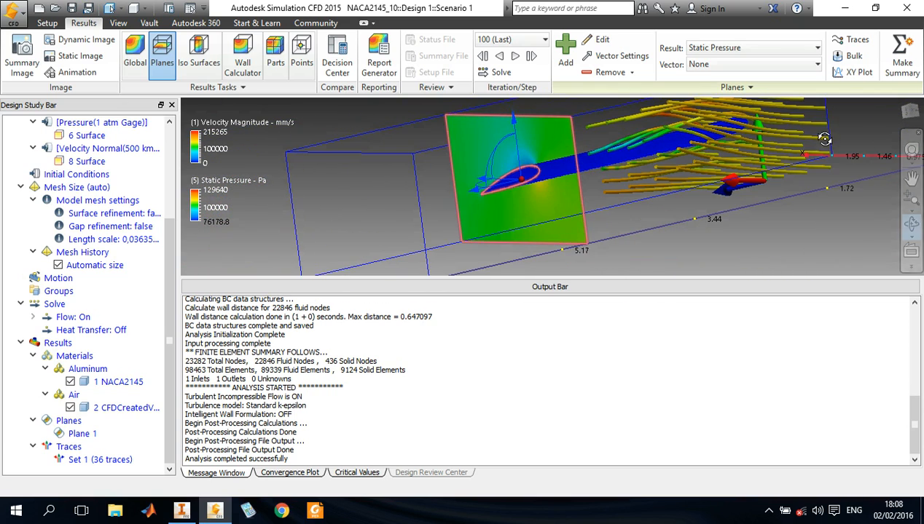
pyautogui.click(907, 114)
pyautogui.scroll(3, 587, 193)
pyautogui.scroll(2, 587, 193)
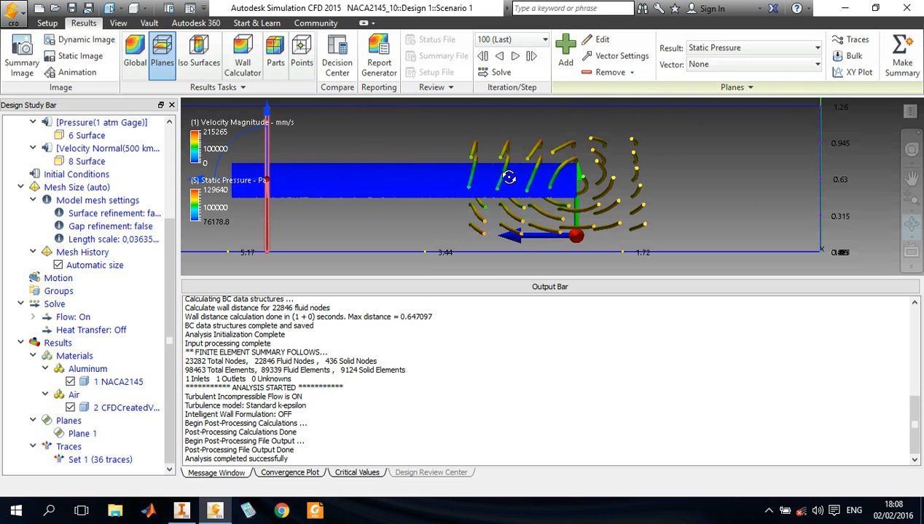